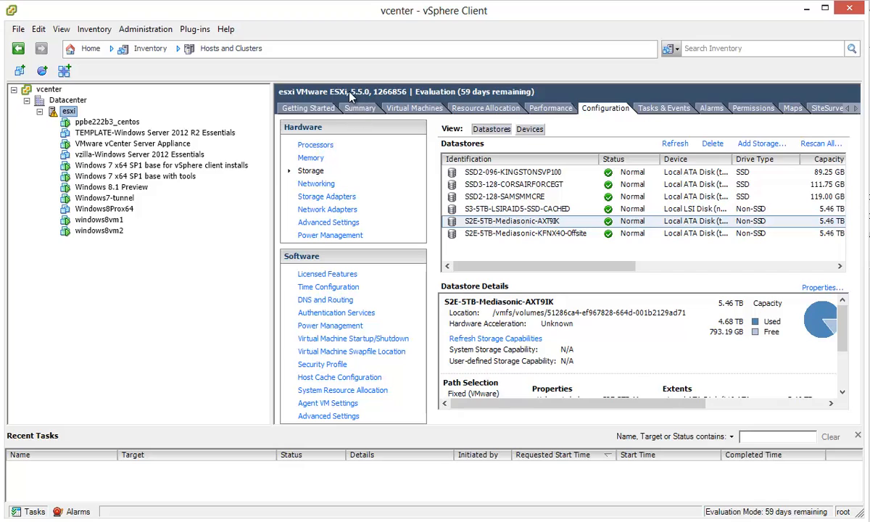
Step: Select the vzilla-Windows Server 2012 Essentials VM in the inventory to show its Summary page
{"action": "left_click", "coordinate": [116, 154]}
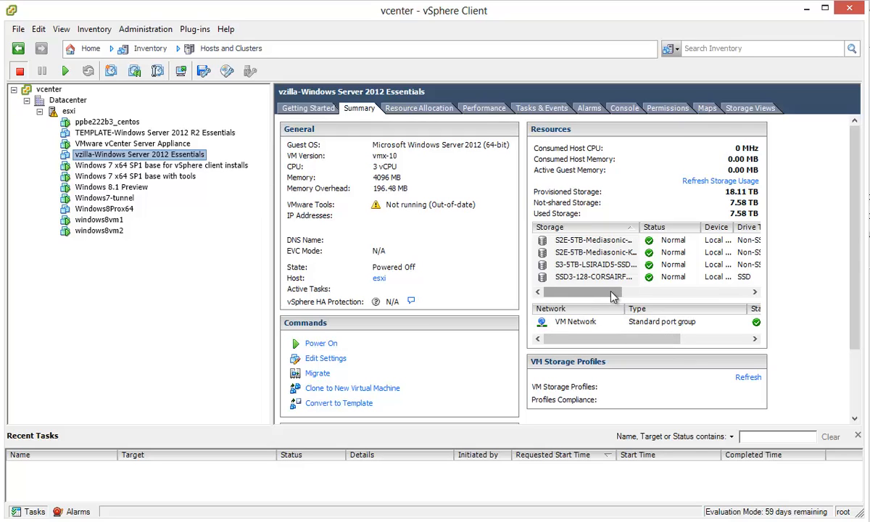
Step: Widen the Storage list so full datastore names show, and select the Offsite datastore
{"action": "mouse_move", "coordinate": [612, 296]}
{"action": "left_mouse_down"}
{"action": "mouse_move", "coordinate": [666, 299]}
{"action": "mouse_move", "coordinate": [609, 304]}
{"action": "left_mouse_up"}
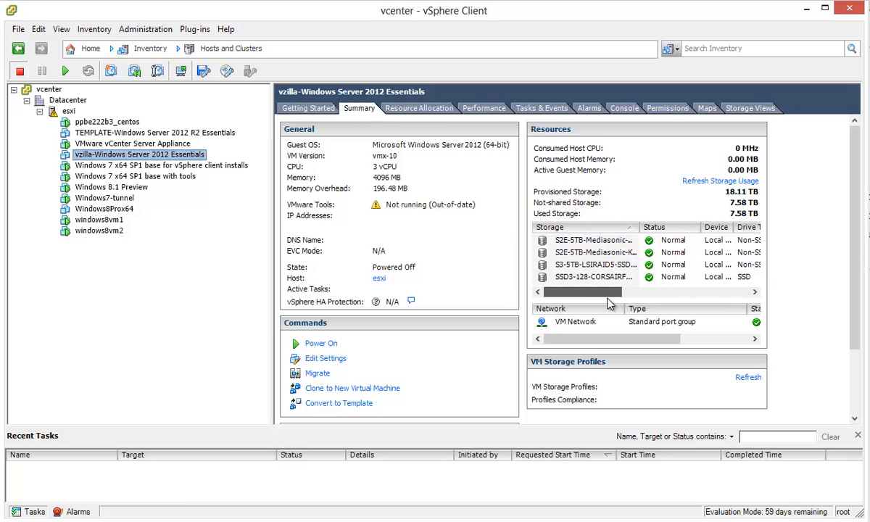
{"action": "left_click_drag", "start_coordinate": [639, 226], "coordinate": [698, 226]}
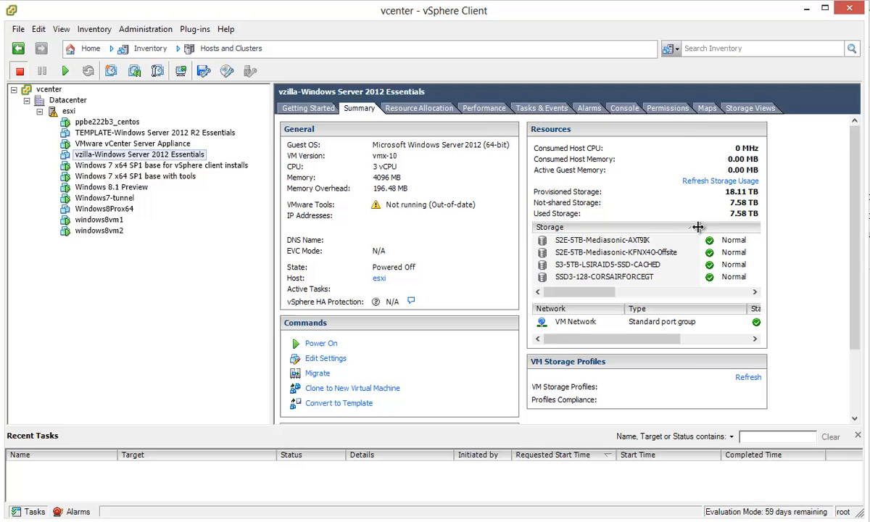
{"action": "left_click", "coordinate": [644, 255]}
{"action": "left_click_drag", "start_coordinate": [603, 292], "coordinate": [696, 295]}
Step: Browse S2E-5TB-Mediasonic-KFNX4O-Offsite, open the vzilla VM folder, then close the browser
{"action": "right_click", "coordinate": [611, 259]}
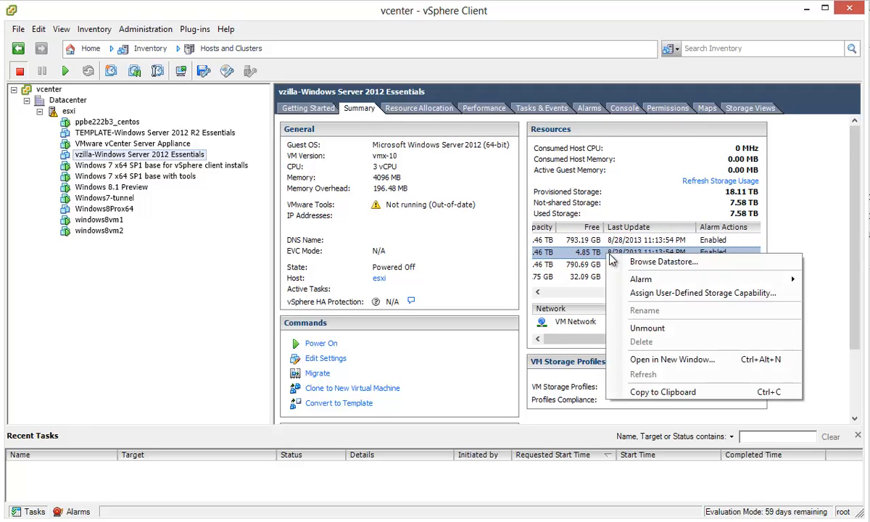
{"action": "left_click", "coordinate": [663, 262]}
{"action": "left_click_drag", "start_coordinate": [527, 387], "coordinate": [511, 224]}
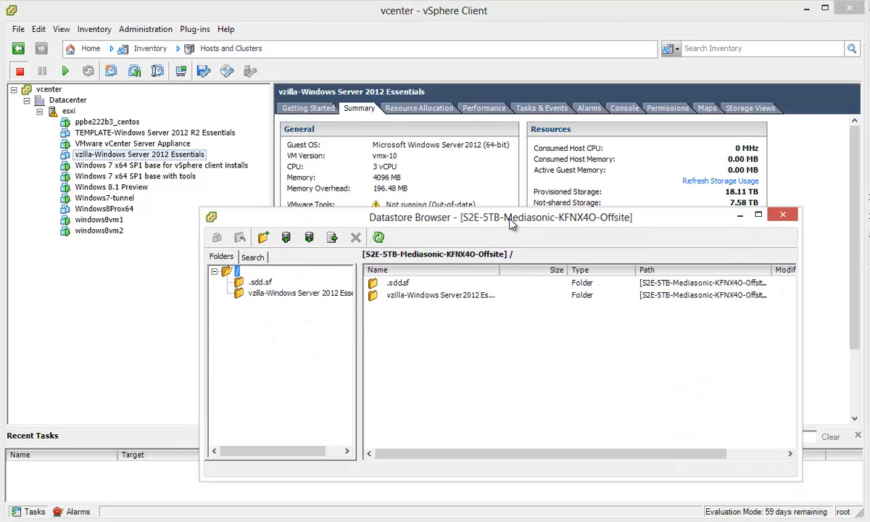
{"action": "double_click", "coordinate": [423, 296]}
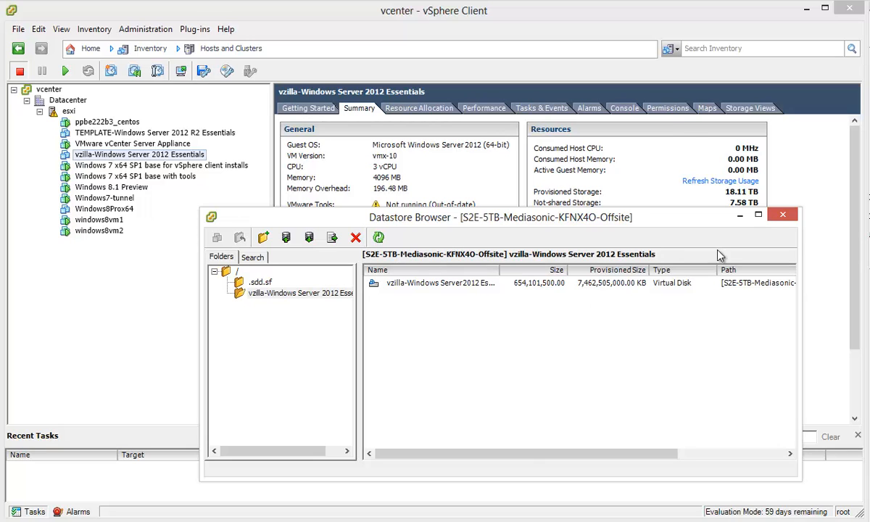
{"action": "left_click", "coordinate": [783, 214]}
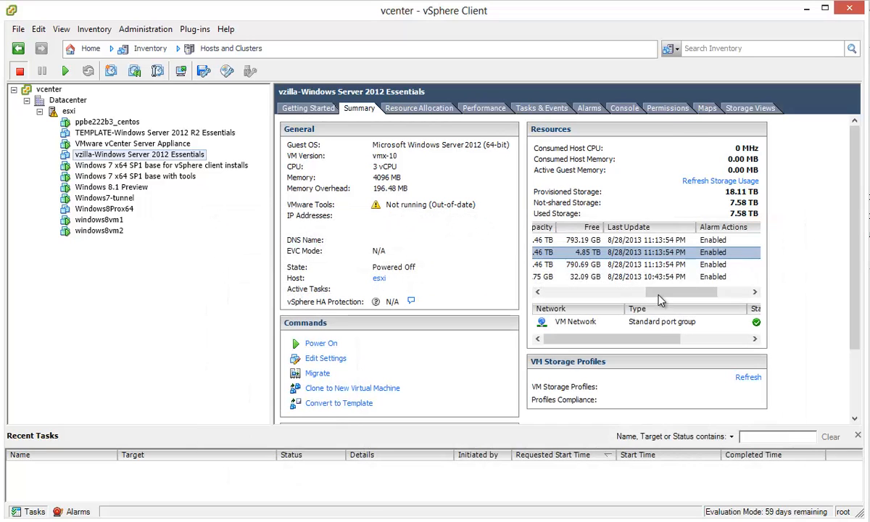
Step: Select the S2E-5TB-Mediasonic-AXT9IK datastore in the VM's Storage list
{"action": "left_click", "coordinate": [570, 291]}
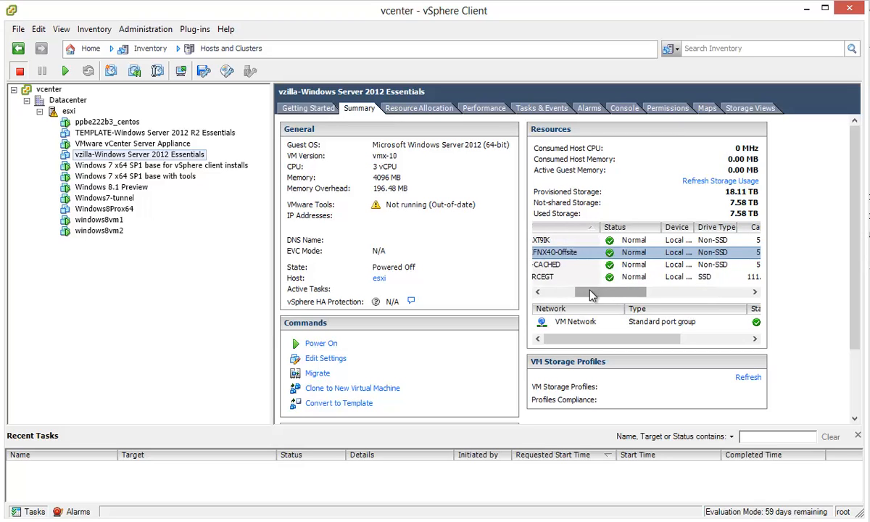
{"action": "left_click_drag", "start_coordinate": [589, 292], "coordinate": [556, 295]}
{"action": "left_click", "coordinate": [577, 240]}
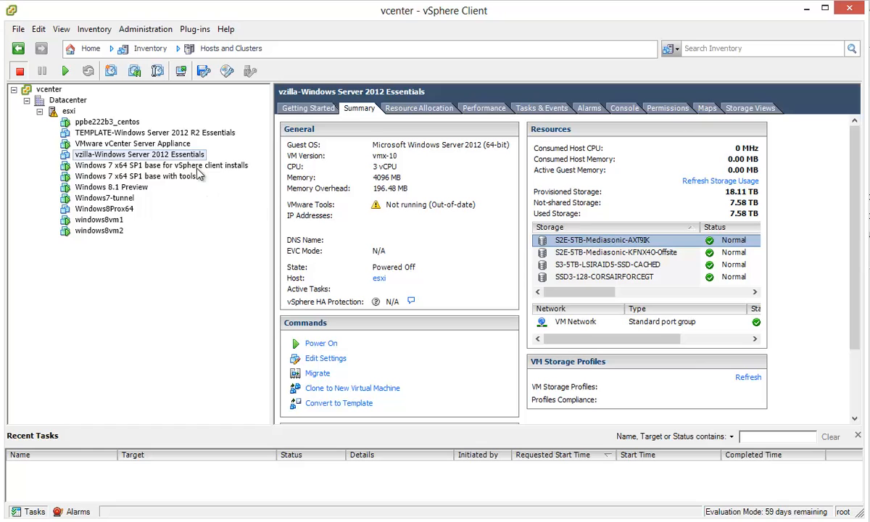
Step: Launch Migrate on the vzilla VM, choose Change datastore, and advance to the Storage step
{"action": "right_click", "coordinate": [201, 160]}
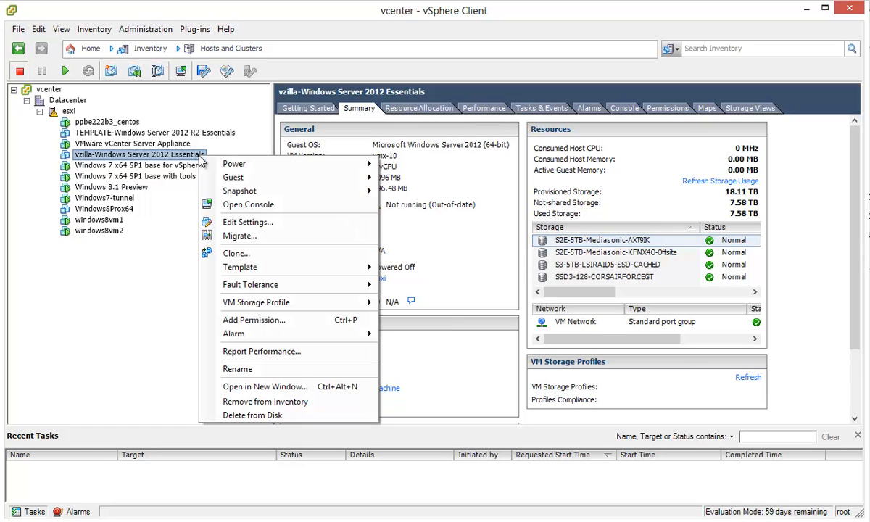
{"action": "left_click", "coordinate": [214, 235]}
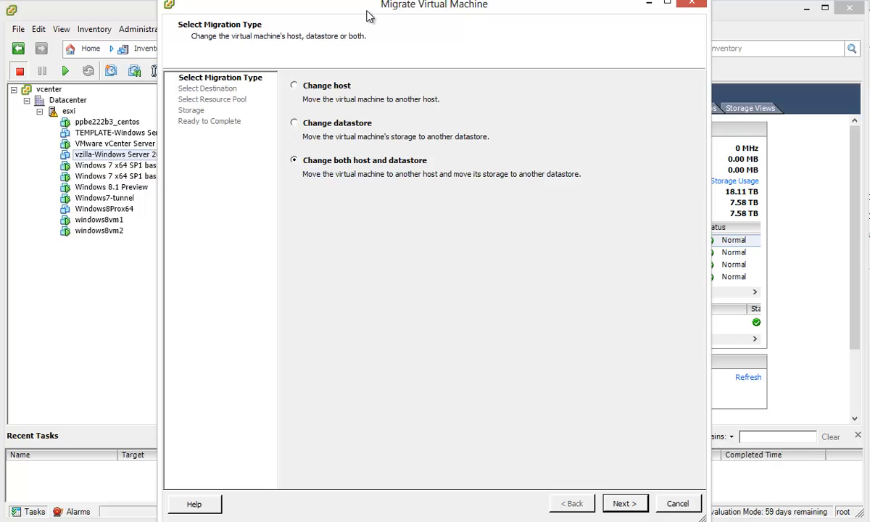
{"action": "left_click_drag", "start_coordinate": [355, 11], "coordinate": [379, 22]}
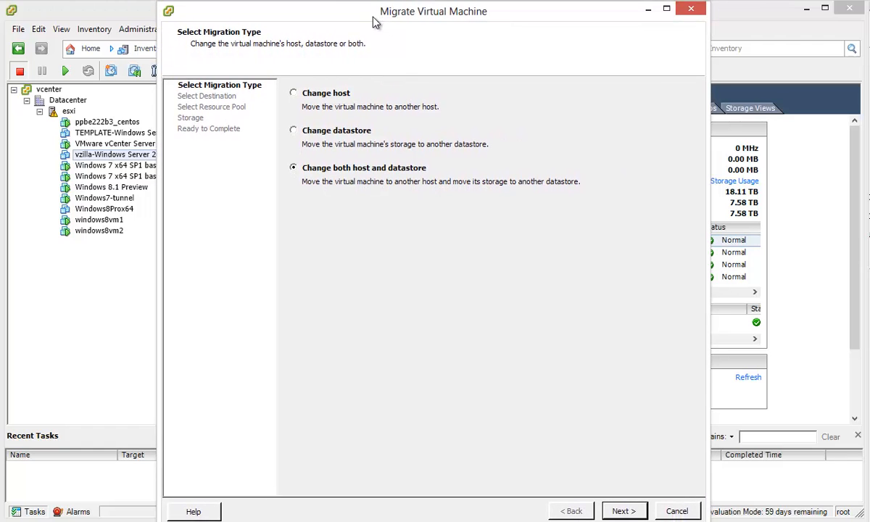
{"action": "left_click", "coordinate": [293, 130]}
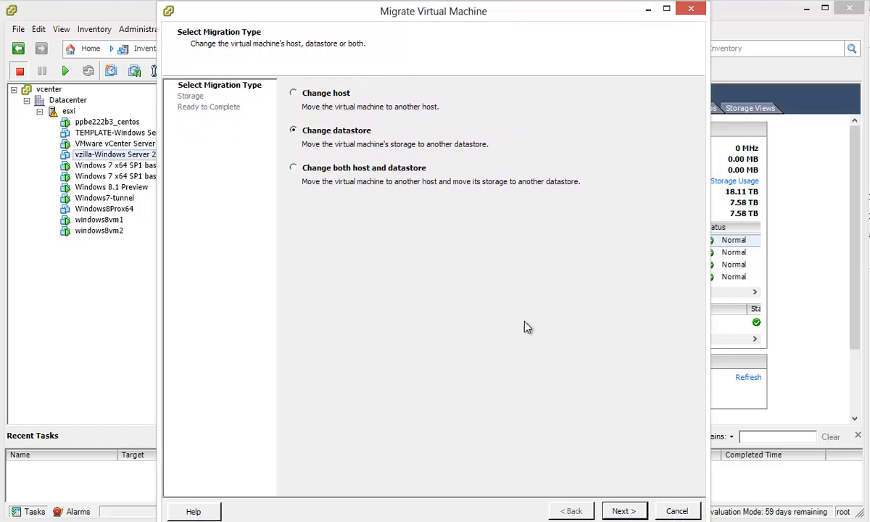
{"action": "left_click", "coordinate": [623, 511]}
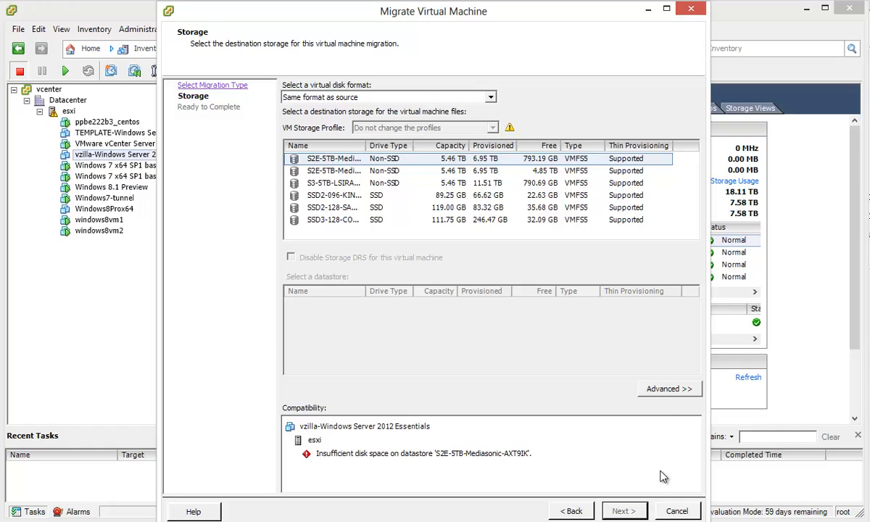
Step: Switch to the Advanced per-file view, enlarge the wizard, and widen the Datastore and Virtual Machine columns
{"action": "left_click", "coordinate": [691, 391]}
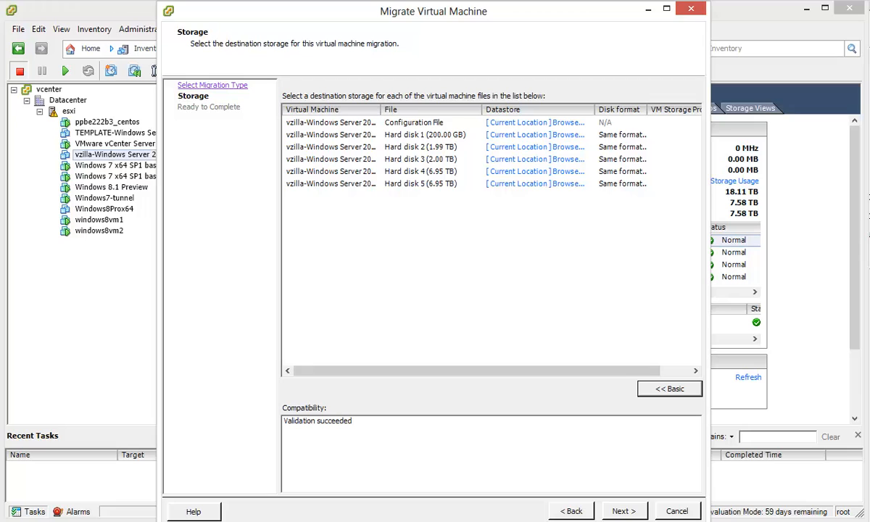
{"action": "left_click_drag", "start_coordinate": [708, 519], "coordinate": [861, 512]}
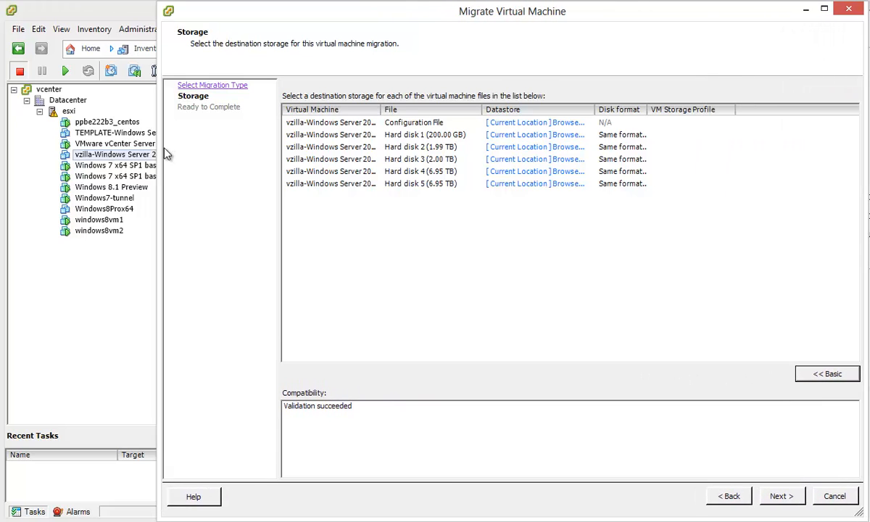
{"action": "left_click_drag", "start_coordinate": [160, 144], "coordinate": [4, 155]}
{"action": "left_click_drag", "start_coordinate": [435, 108], "coordinate": [442, 108]}
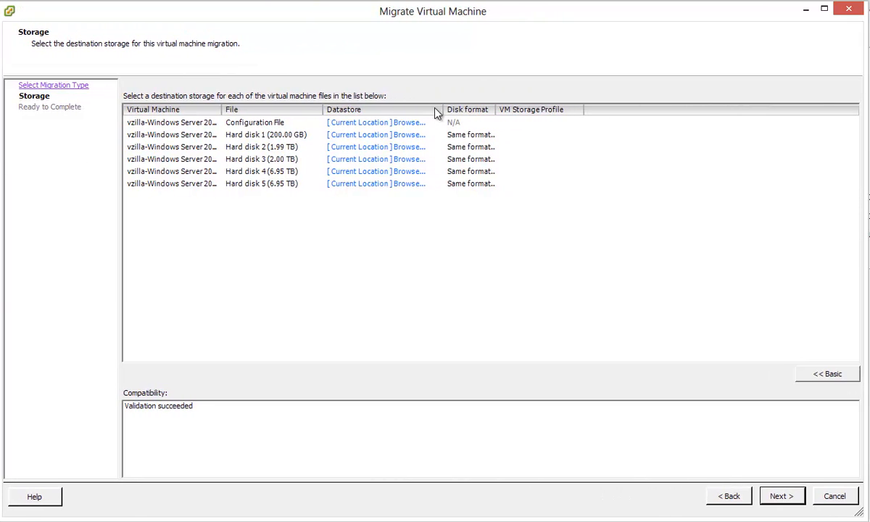
{"action": "double_click", "coordinate": [220, 109]}
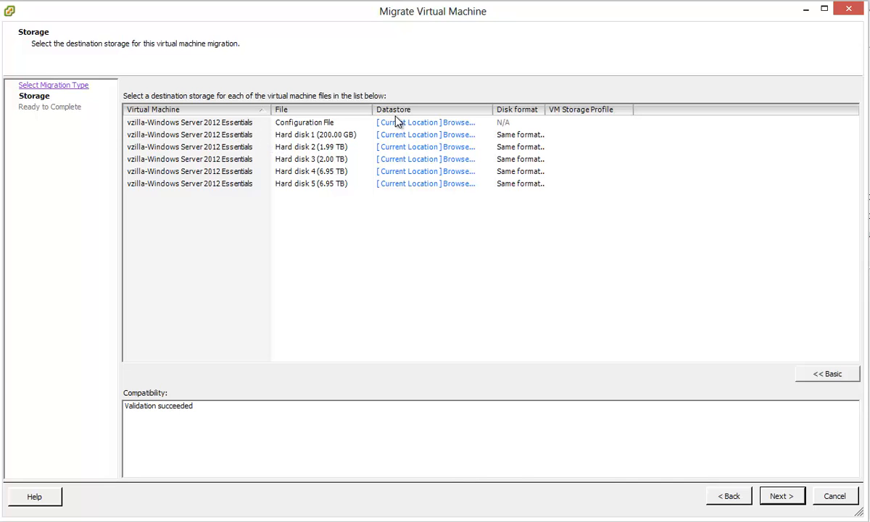
{"action": "left_click", "coordinate": [416, 124]}
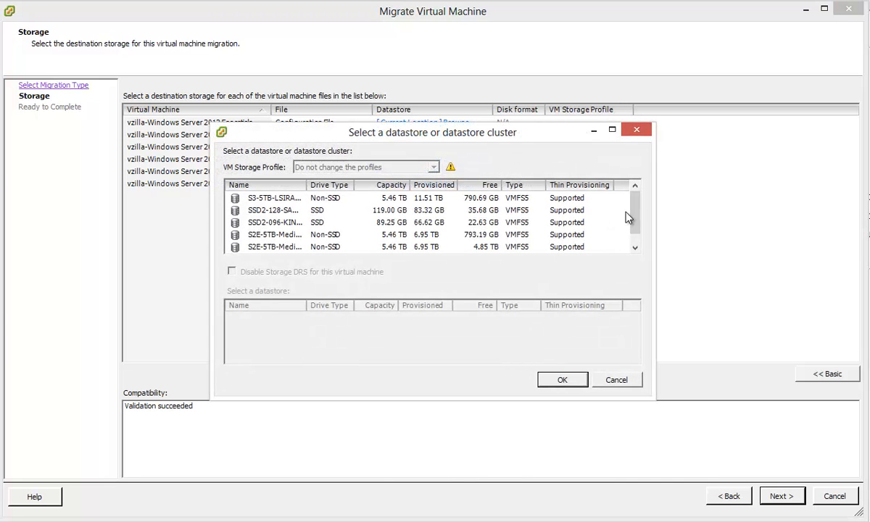
{"action": "left_click_drag", "start_coordinate": [632, 213], "coordinate": [620, 284]}
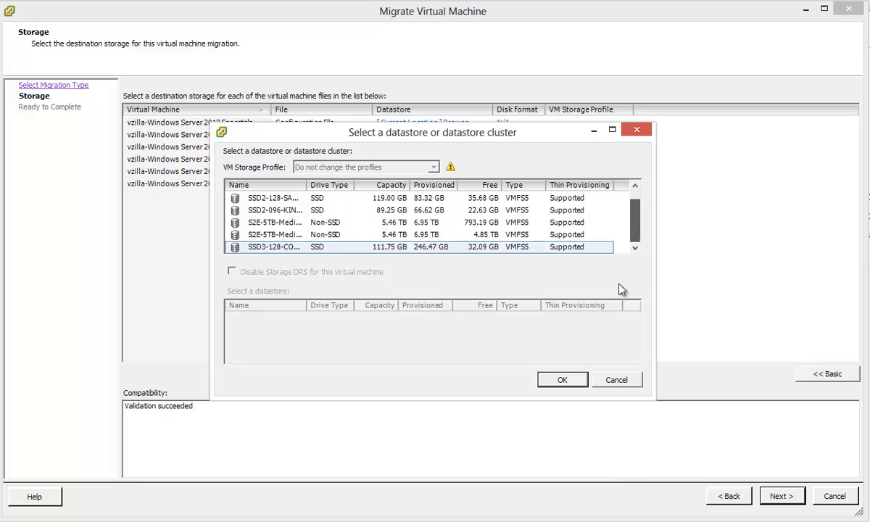
{"action": "left_click_drag", "start_coordinate": [550, 396], "coordinate": [549, 467]}
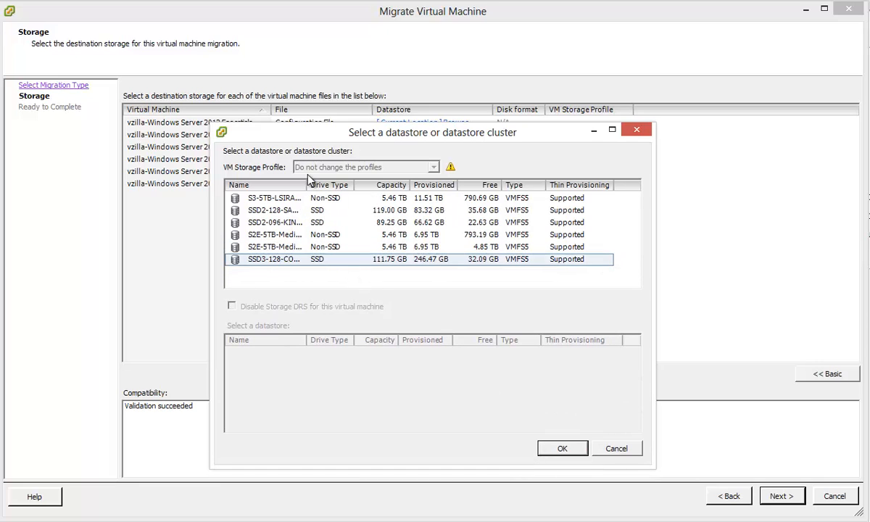
{"action": "left_click_drag", "start_coordinate": [308, 182], "coordinate": [352, 181]}
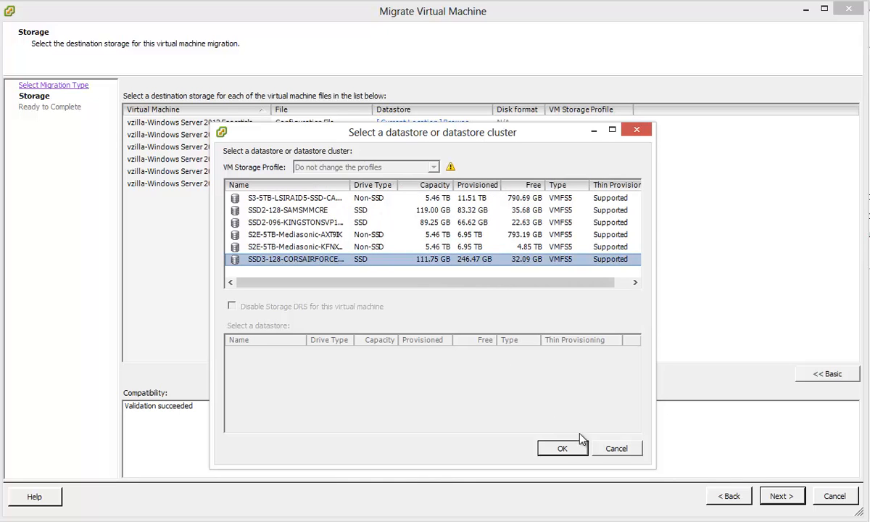
{"action": "left_click", "coordinate": [612, 450]}
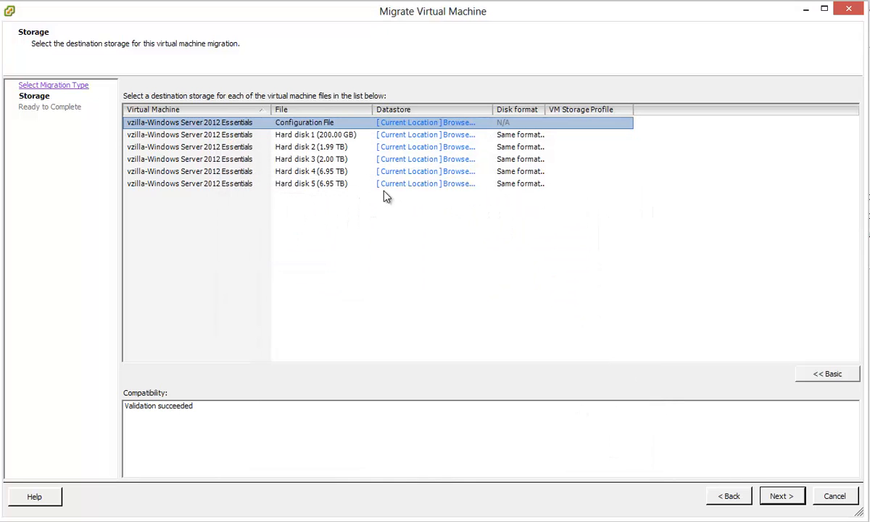
{"action": "left_click", "coordinate": [448, 138]}
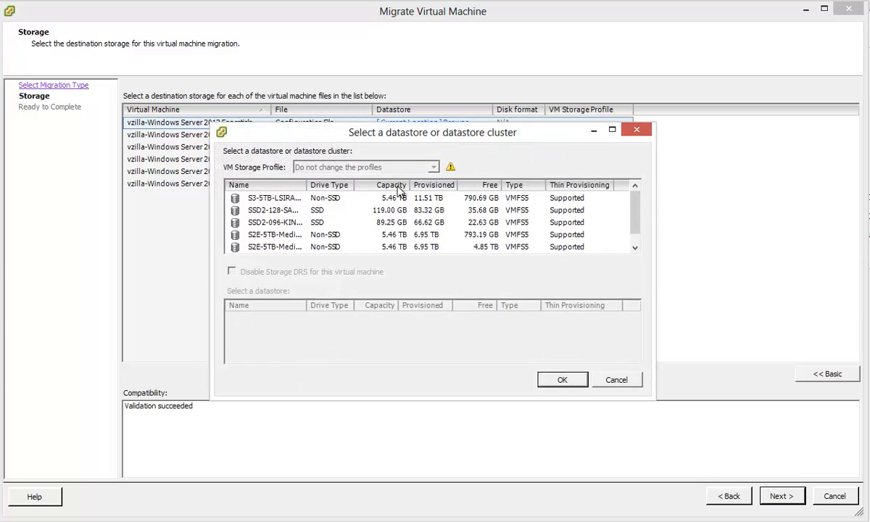
{"action": "left_click_drag", "start_coordinate": [652, 399], "coordinate": [700, 493]}
{"action": "left_click_drag", "start_coordinate": [306, 185], "coordinate": [375, 185]}
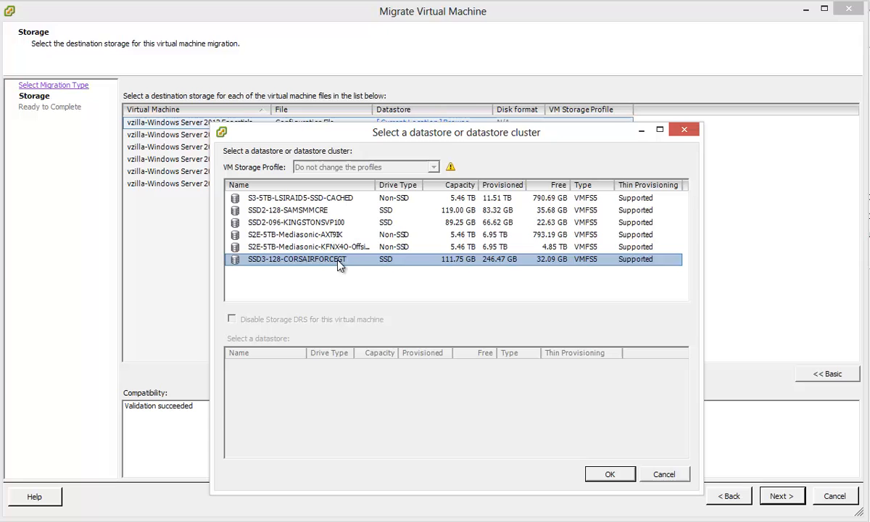
{"action": "left_click", "coordinate": [674, 474]}
Step: Browse for Hard disk 5's destination and pick S2E-5TB-Mediasonic-AXT9IK
{"action": "left_click", "coordinate": [348, 186]}
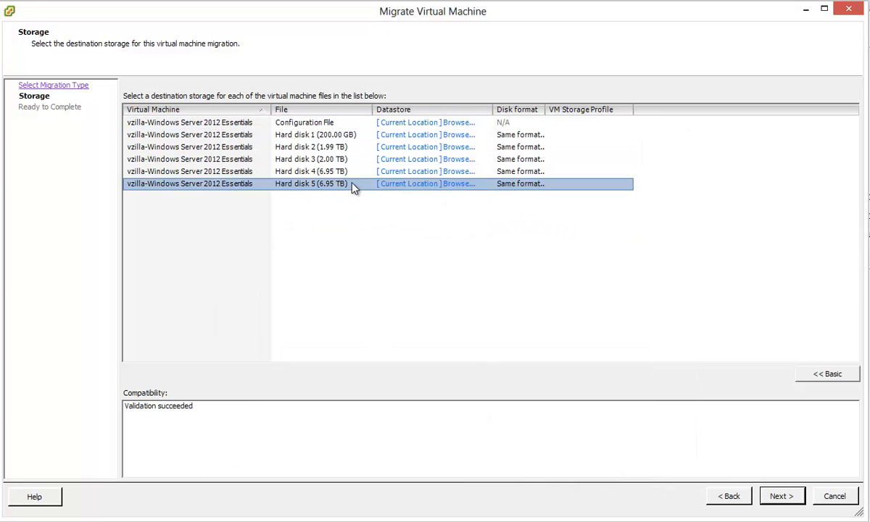
{"action": "left_click", "coordinate": [455, 185]}
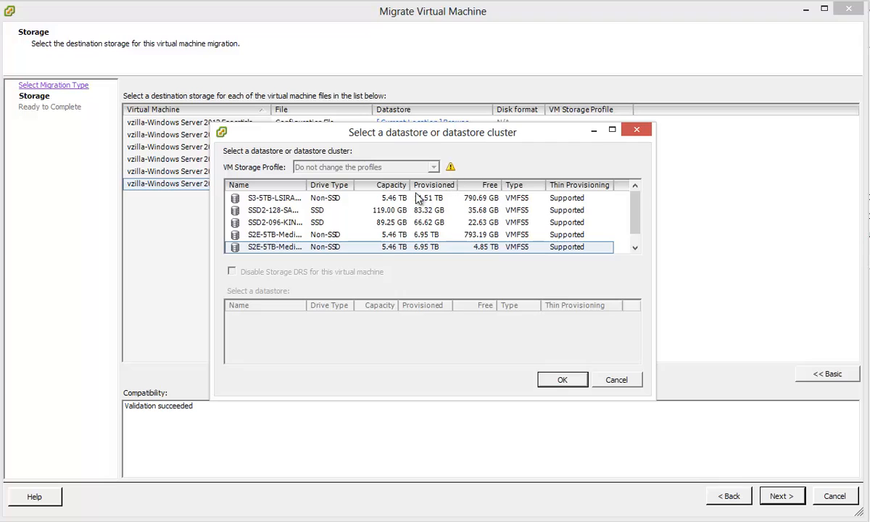
{"action": "left_click_drag", "start_coordinate": [307, 185], "coordinate": [418, 185]}
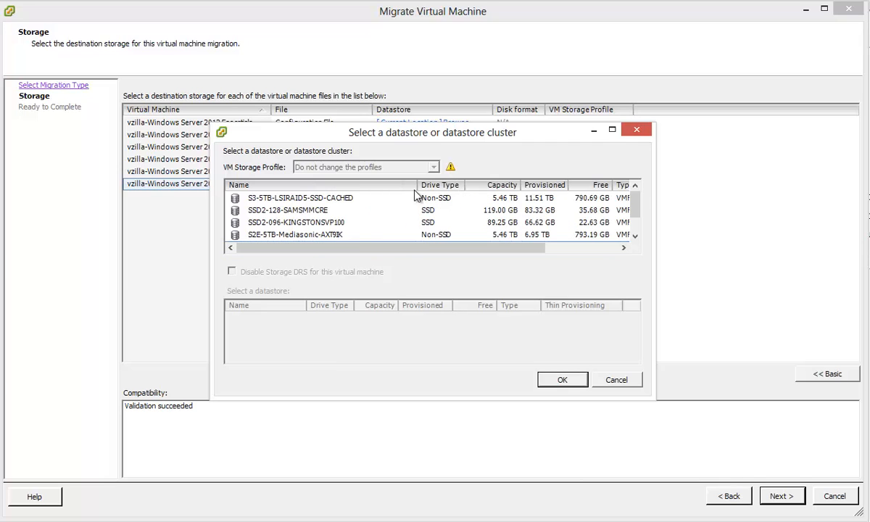
{"action": "left_click_drag", "start_coordinate": [617, 397], "coordinate": [618, 486]}
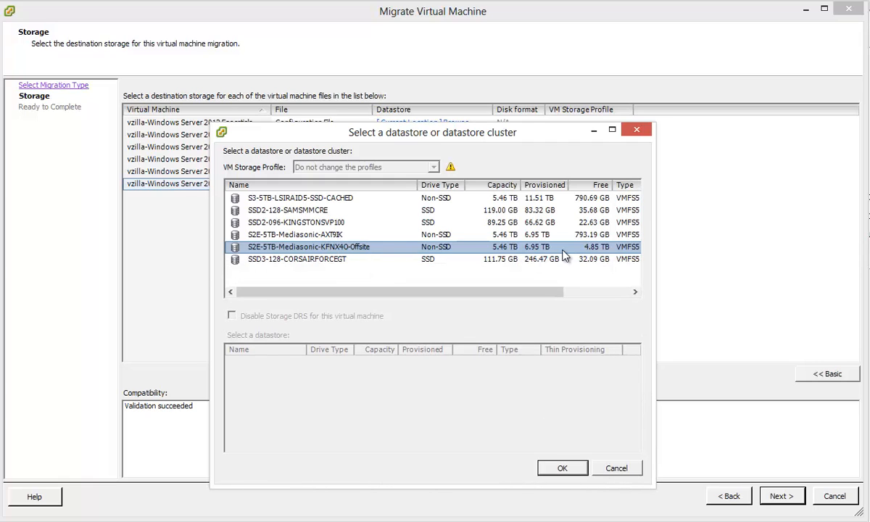
{"action": "left_click", "coordinate": [357, 234]}
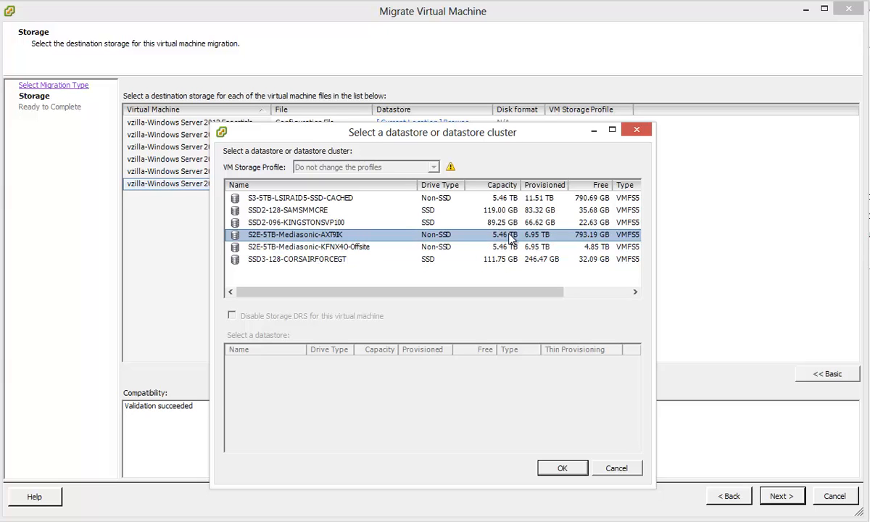
{"action": "left_click", "coordinate": [561, 469]}
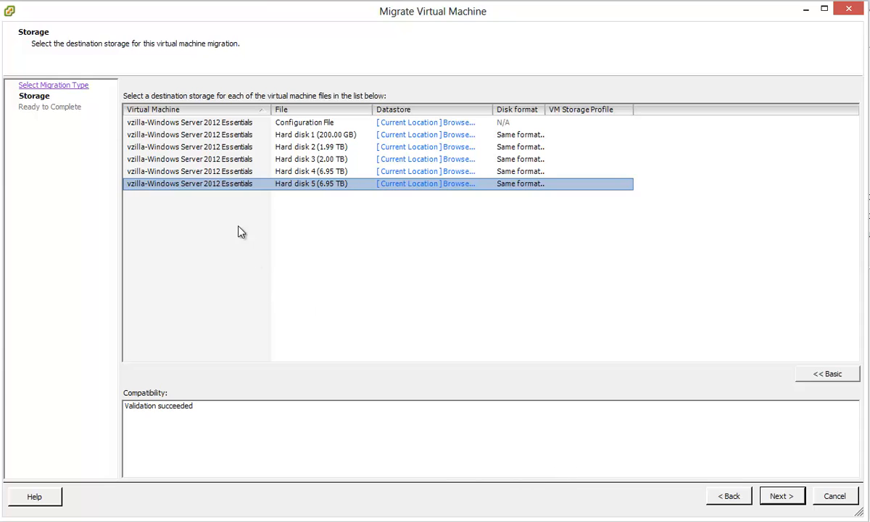
Step: Finish the migration wizard, then show the VM's Performance charts with a Realtime time range
{"action": "left_click", "coordinate": [781, 497]}
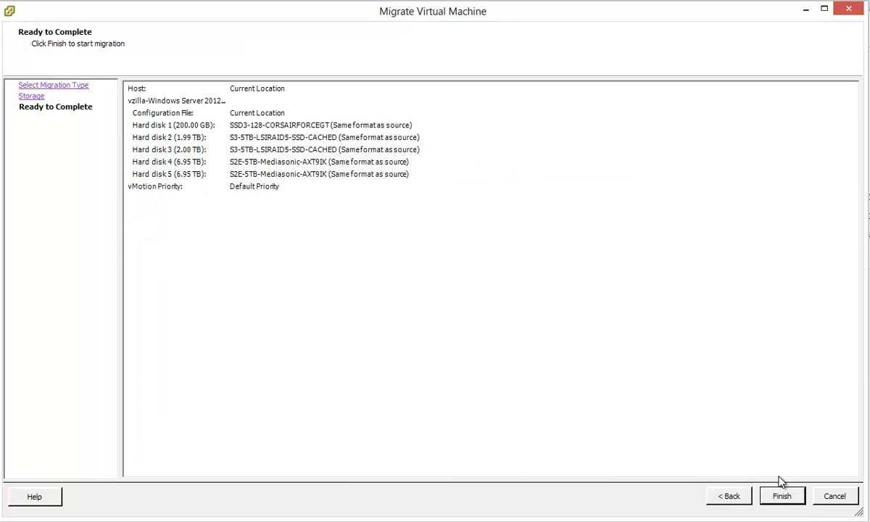
{"action": "left_click", "coordinate": [782, 502]}
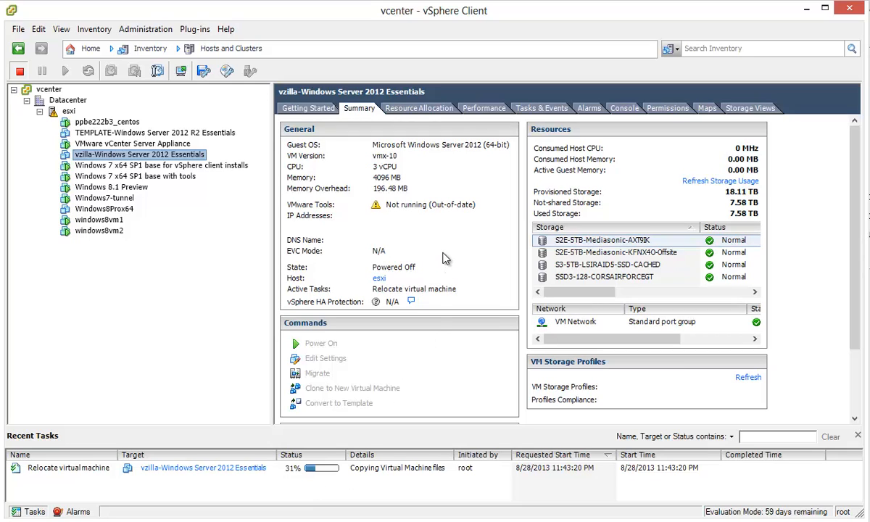
{"action": "left_click", "coordinate": [490, 107]}
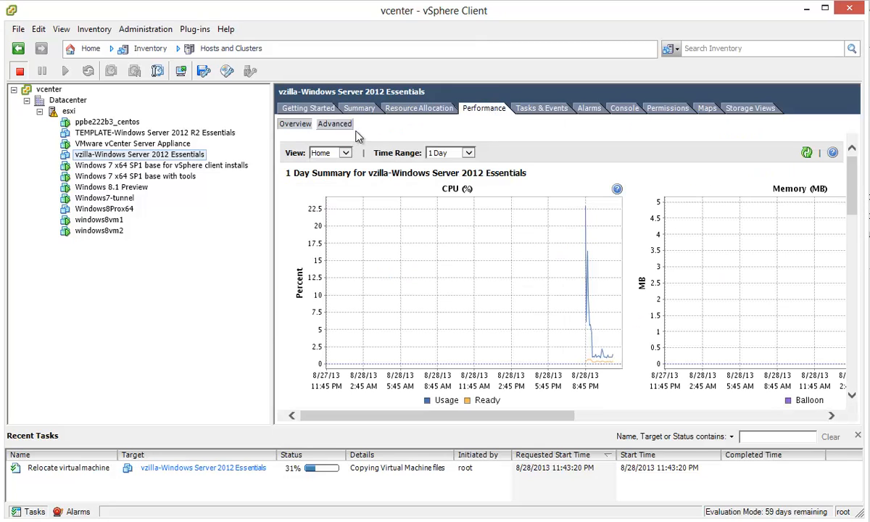
{"action": "left_click", "coordinate": [468, 153]}
{"action": "left_click", "coordinate": [474, 143]}
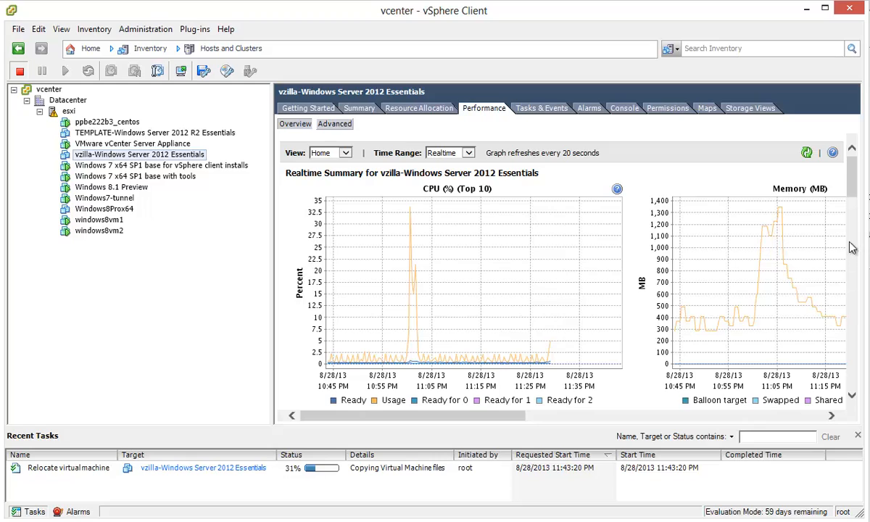
Step: Scroll through the realtime performance charts, then return to the VM's Summary tab
{"action": "left_click_drag", "start_coordinate": [849, 154], "coordinate": [860, 293]}
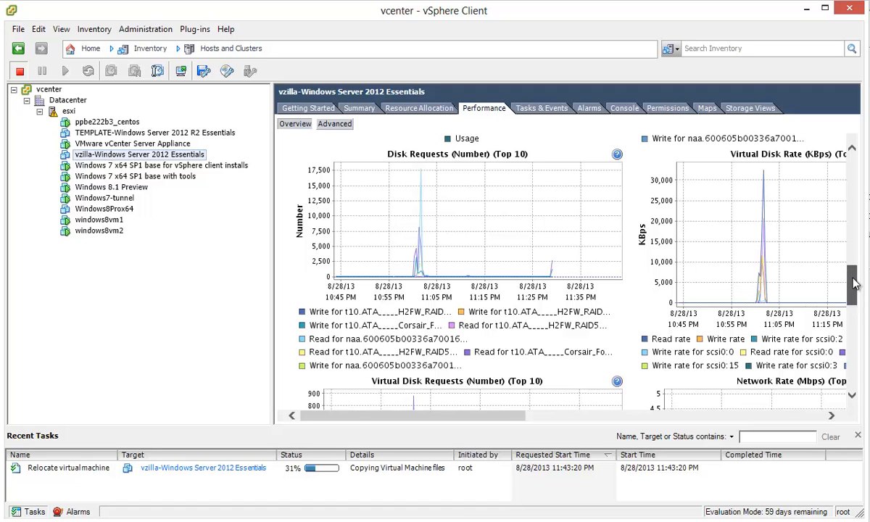
{"action": "left_click_drag", "start_coordinate": [854, 284], "coordinate": [857, 242]}
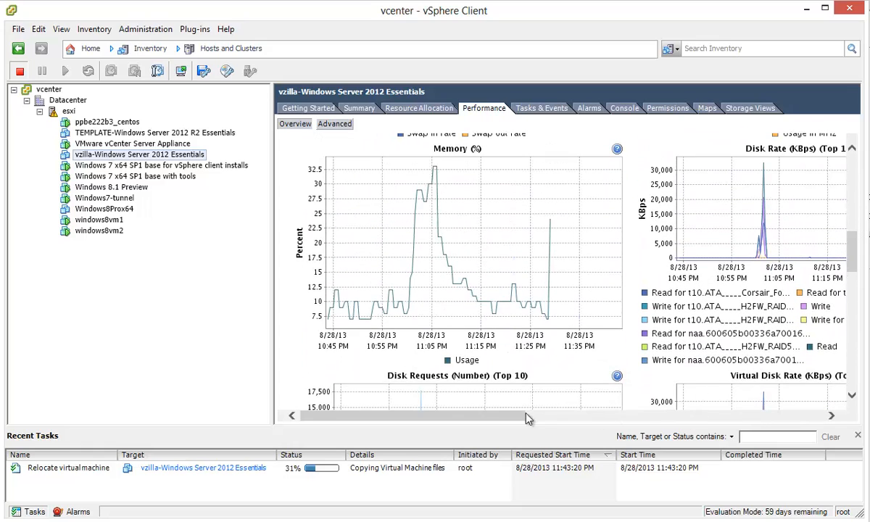
{"action": "left_click_drag", "start_coordinate": [522, 416], "coordinate": [411, 417]}
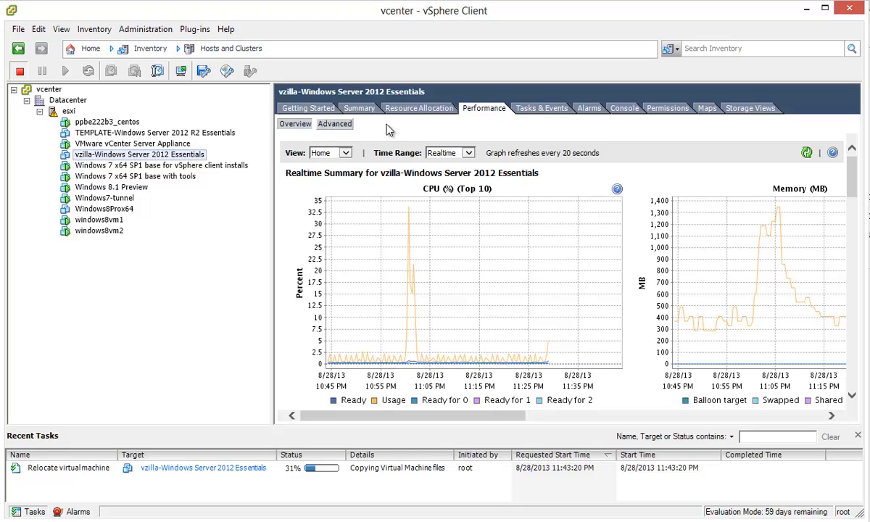
{"action": "left_click", "coordinate": [359, 108]}
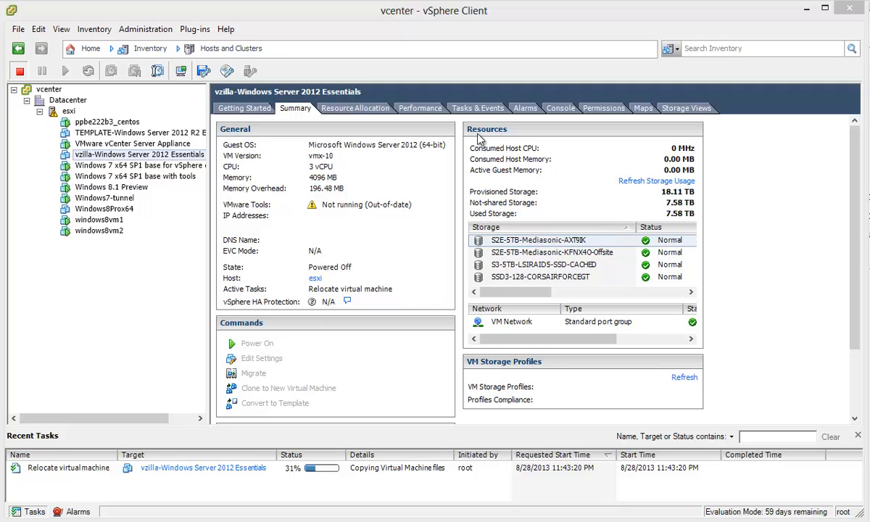
Step: Show the VM's Advanced performance chart switched to Datastore metrics, with a taller legend
{"action": "left_click", "coordinate": [422, 108]}
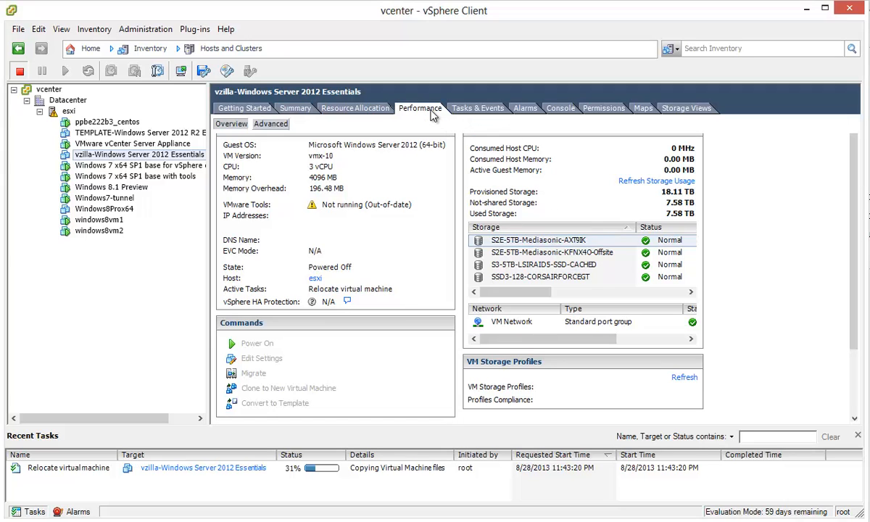
{"action": "left_click", "coordinate": [274, 125]}
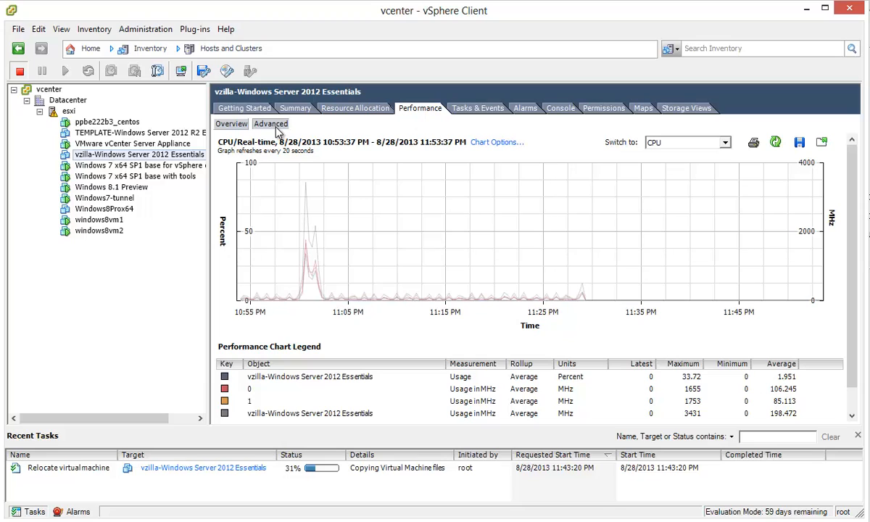
{"action": "left_click", "coordinate": [724, 143]}
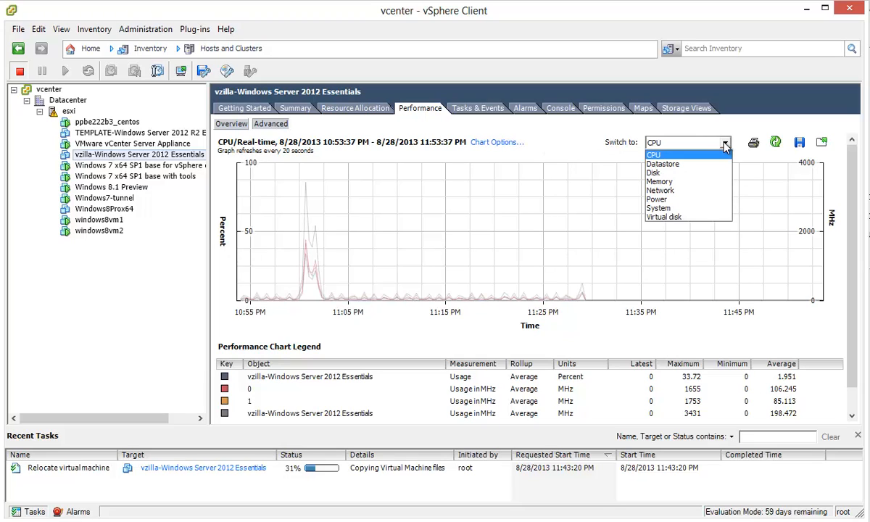
{"action": "left_click", "coordinate": [685, 164]}
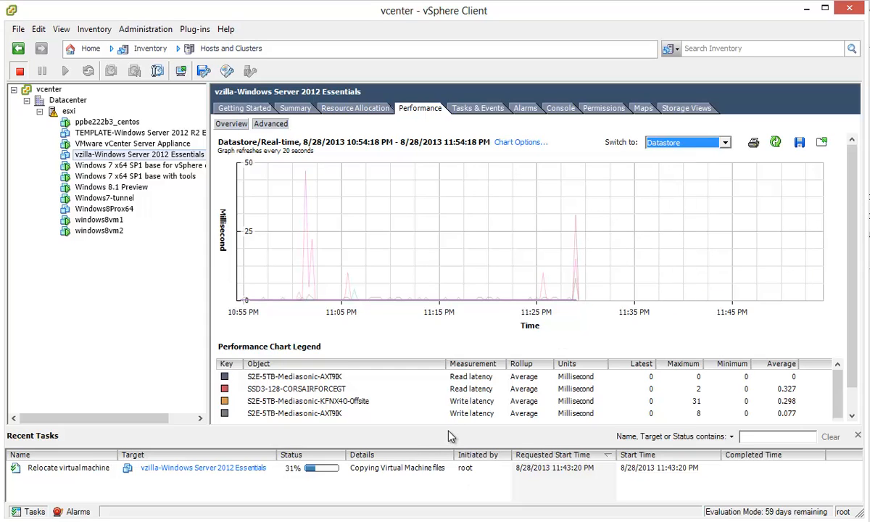
{"action": "left_click_drag", "start_coordinate": [449, 427], "coordinate": [457, 462]}
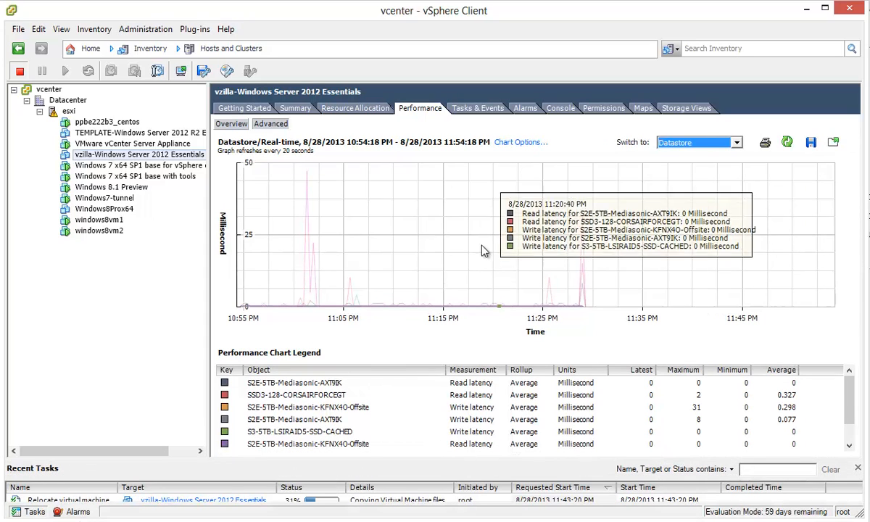
Step: Keep Datastore metrics and resize the chart/legend split until the SSD3-128-CORSAIRFORCEGT write latency row shows
{"action": "left_click", "coordinate": [735, 142]}
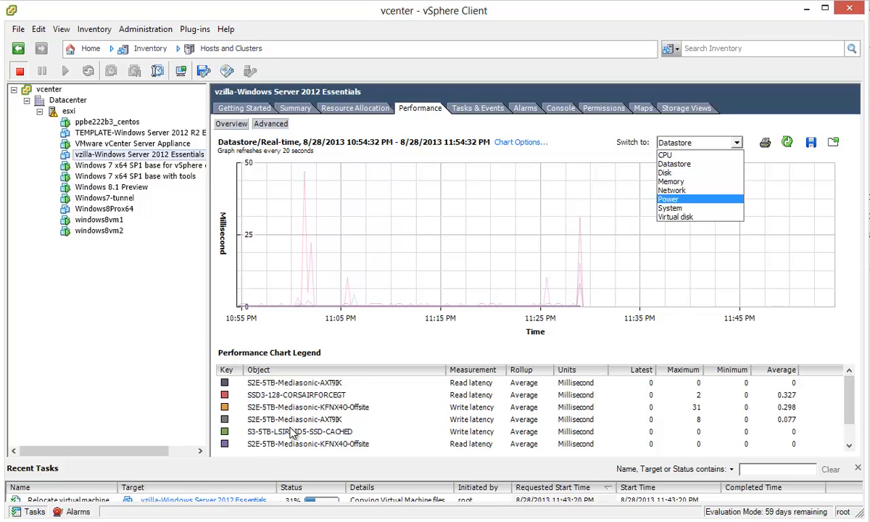
{"action": "left_click", "coordinate": [848, 411]}
{"action": "left_click_drag", "start_coordinate": [850, 408], "coordinate": [849, 387]}
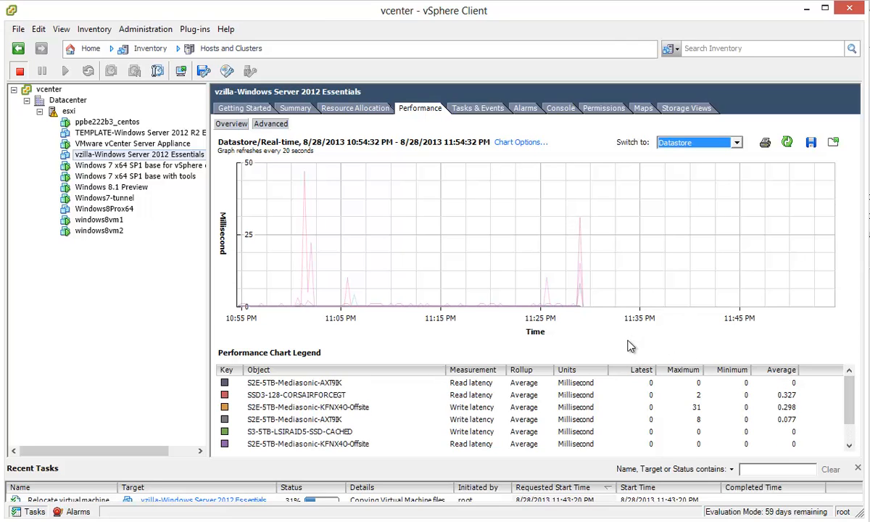
{"action": "left_click_drag", "start_coordinate": [630, 339], "coordinate": [636, 328]}
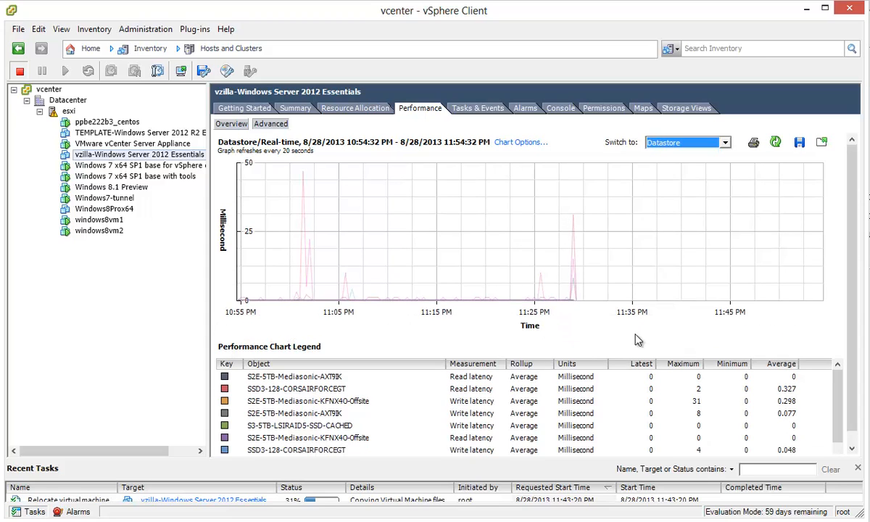
{"action": "left_click_drag", "start_coordinate": [634, 336], "coordinate": [639, 323]}
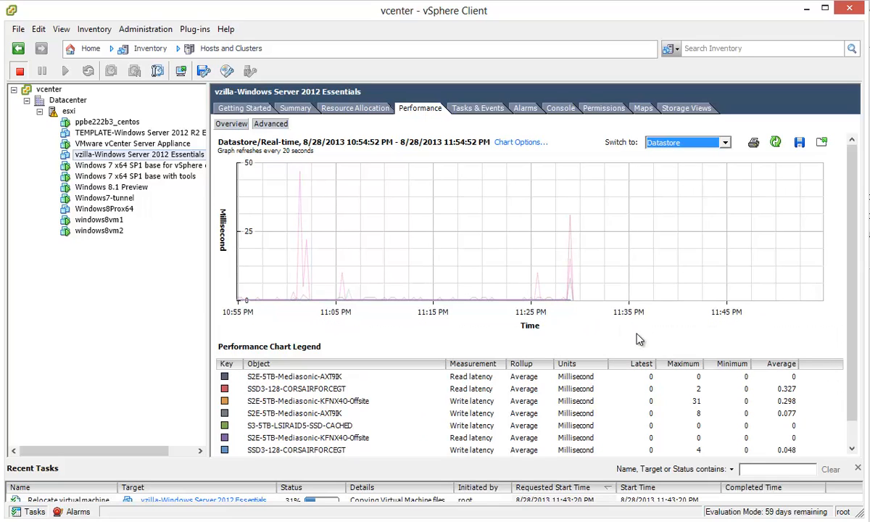
{"action": "left_click_drag", "start_coordinate": [636, 328], "coordinate": [640, 318]}
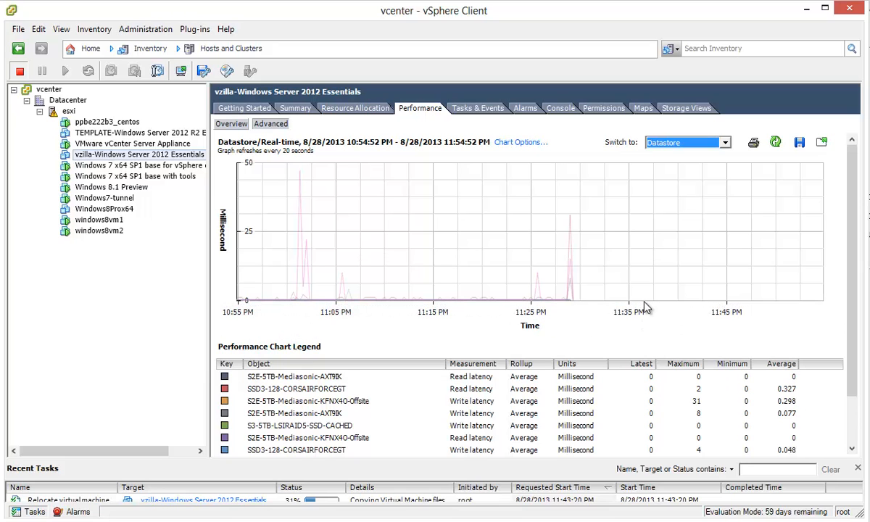
{"action": "left_click_drag", "start_coordinate": [850, 295], "coordinate": [841, 312]}
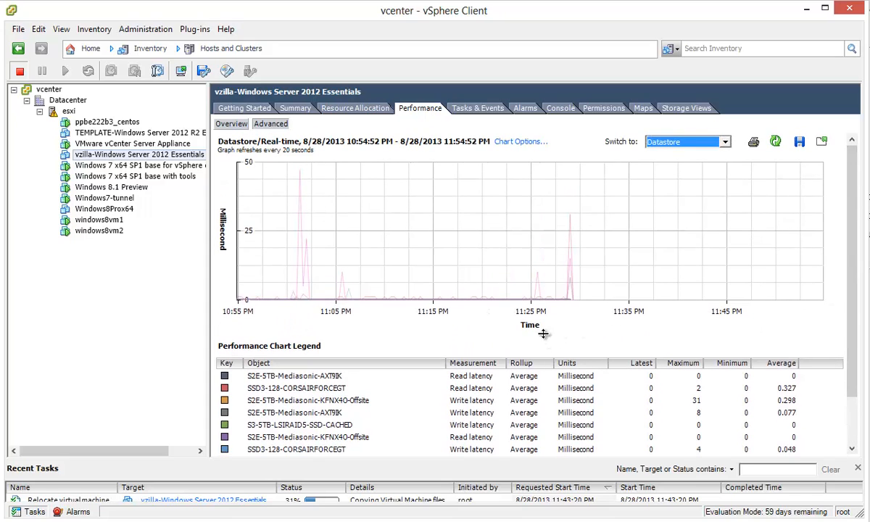
{"action": "left_click_drag", "start_coordinate": [546, 334], "coordinate": [548, 363]}
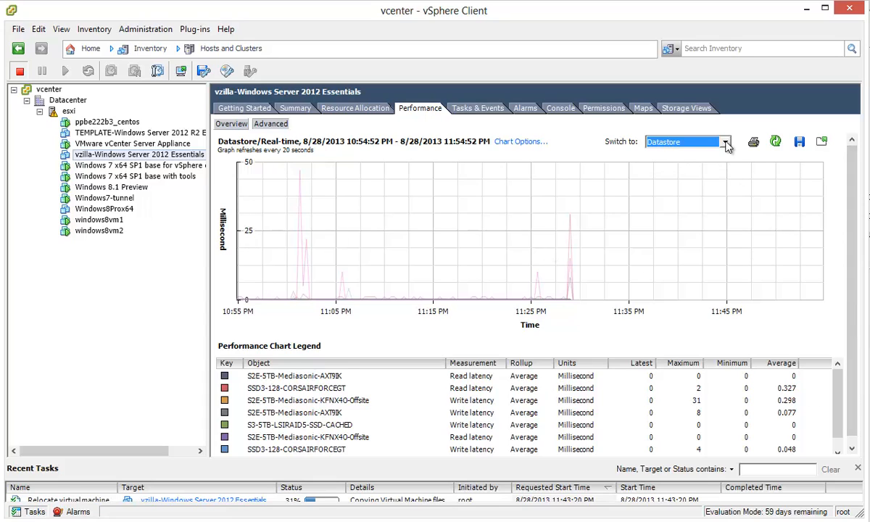
Step: Switch the VM chart to Virtual disk latency, then show the esxi host's datastore list
{"action": "left_click", "coordinate": [683, 142]}
{"action": "left_click", "coordinate": [679, 173]}
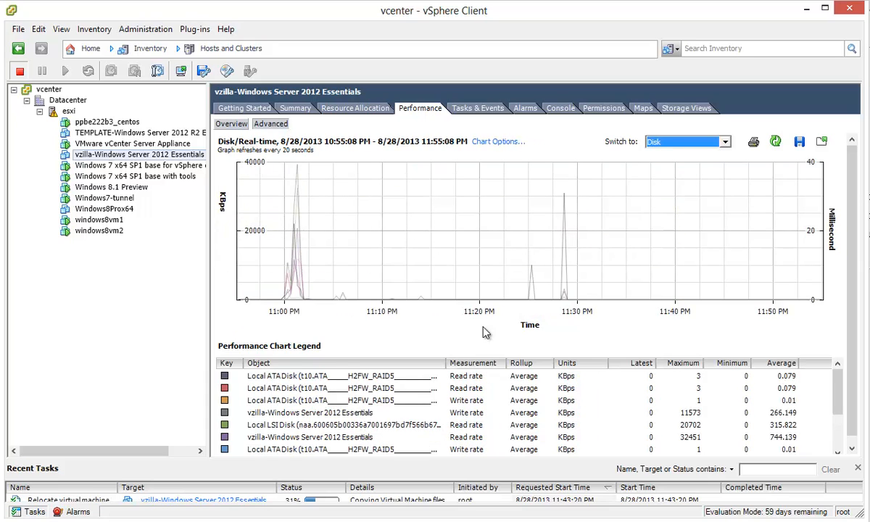
{"action": "left_click", "coordinate": [725, 142]}
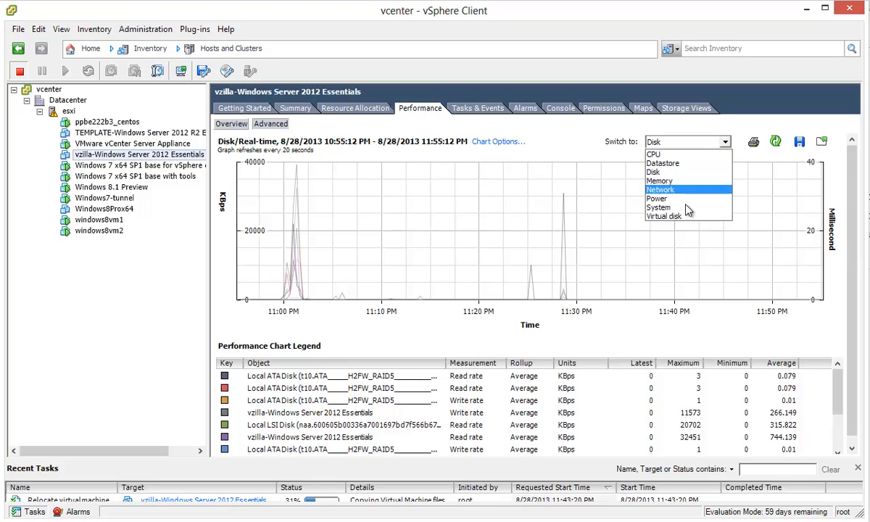
{"action": "left_click", "coordinate": [637, 215]}
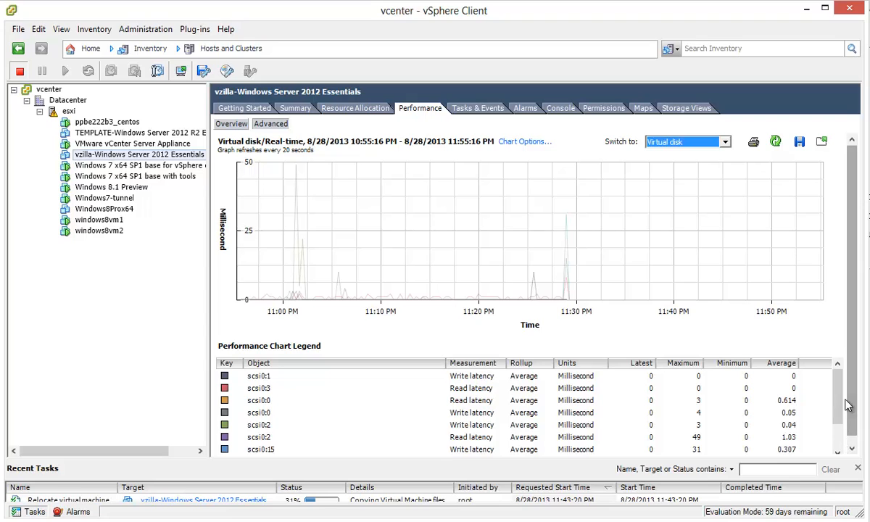
{"action": "left_click_drag", "start_coordinate": [839, 400], "coordinate": [834, 372]}
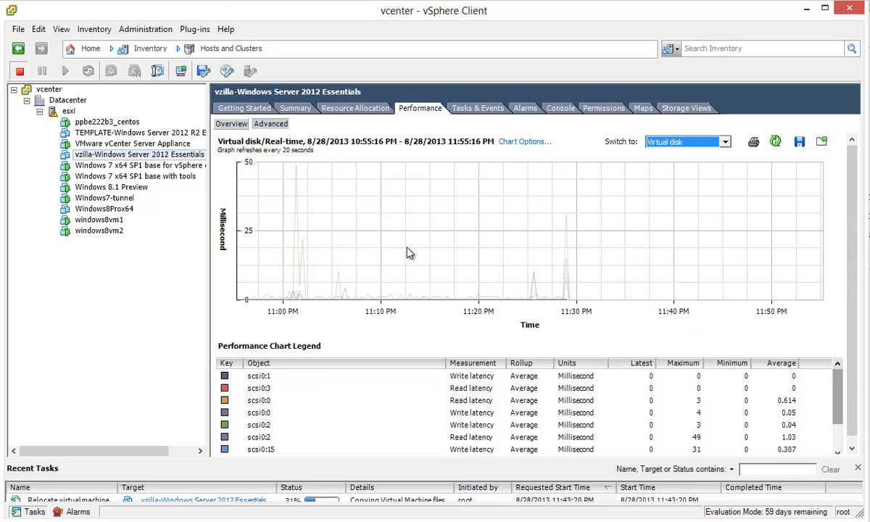
{"action": "left_click", "coordinate": [68, 111]}
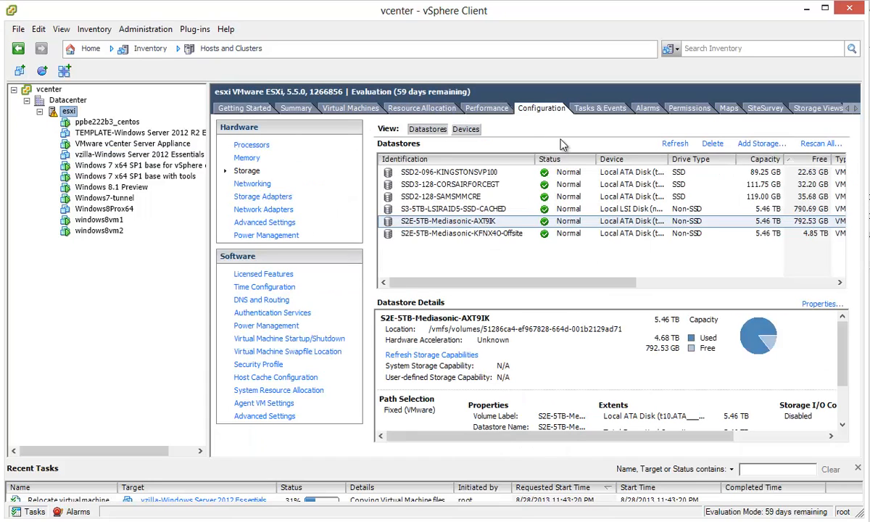
Step: Show the host's Advanced performance chart switched to Datastore latency
{"action": "left_click", "coordinate": [484, 109]}
{"action": "left_click", "coordinate": [281, 127]}
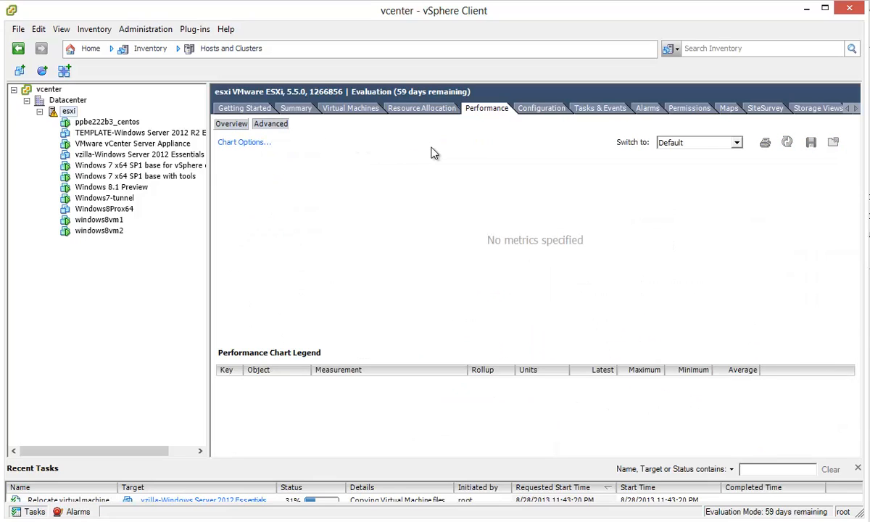
{"action": "left_click", "coordinate": [735, 143]}
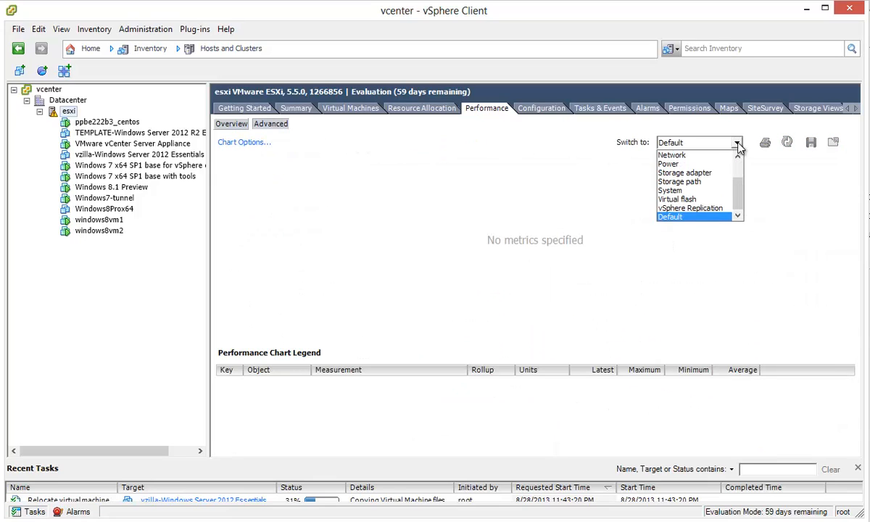
{"action": "scroll", "coordinate": [742, 168], "scroll_direction": "up", "scroll_amount": 3}
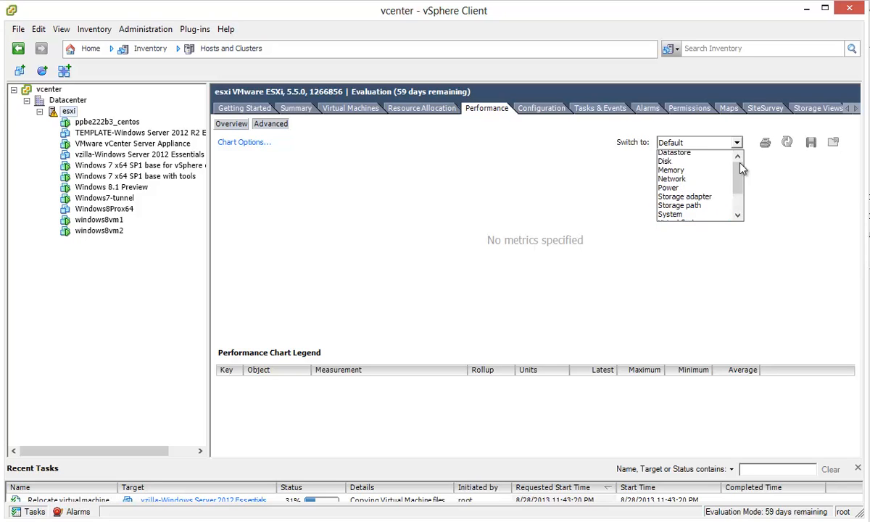
{"action": "left_click", "coordinate": [714, 172]}
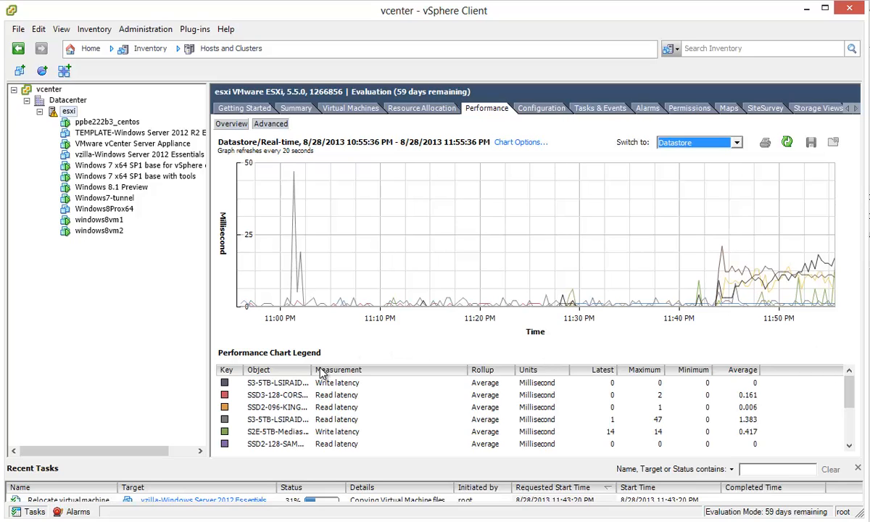
Step: Widen the legend's Object column and narrow the measurement column so full datastore names and averages show
{"action": "left_click_drag", "start_coordinate": [313, 369], "coordinate": [426, 369]}
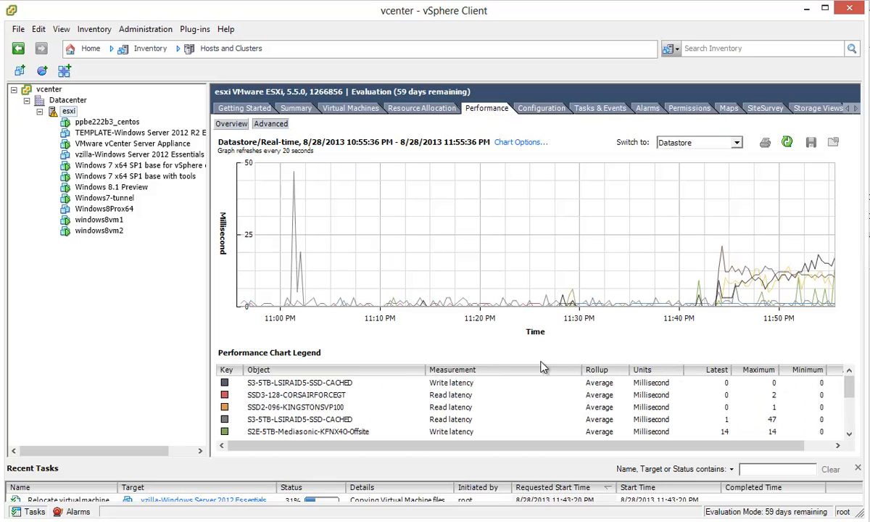
{"action": "left_click_drag", "start_coordinate": [580, 369], "coordinate": [487, 369]}
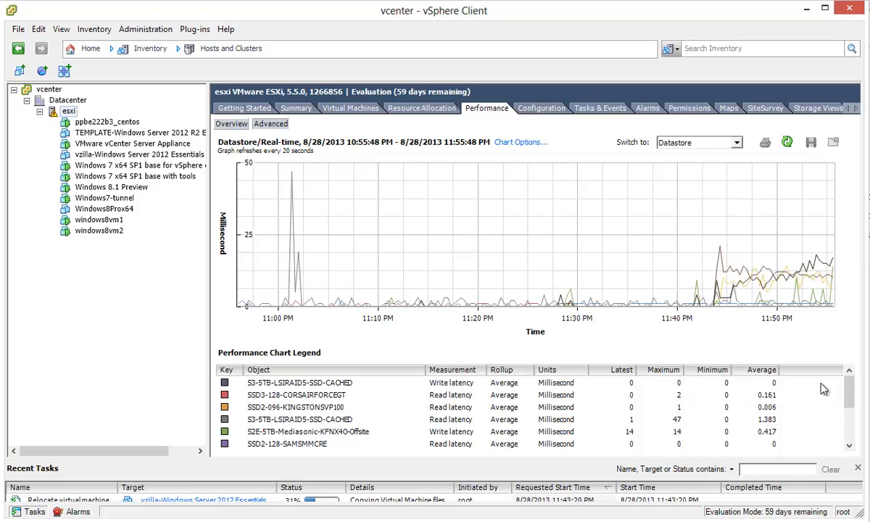
{"action": "left_click_drag", "start_coordinate": [849, 388], "coordinate": [849, 352]}
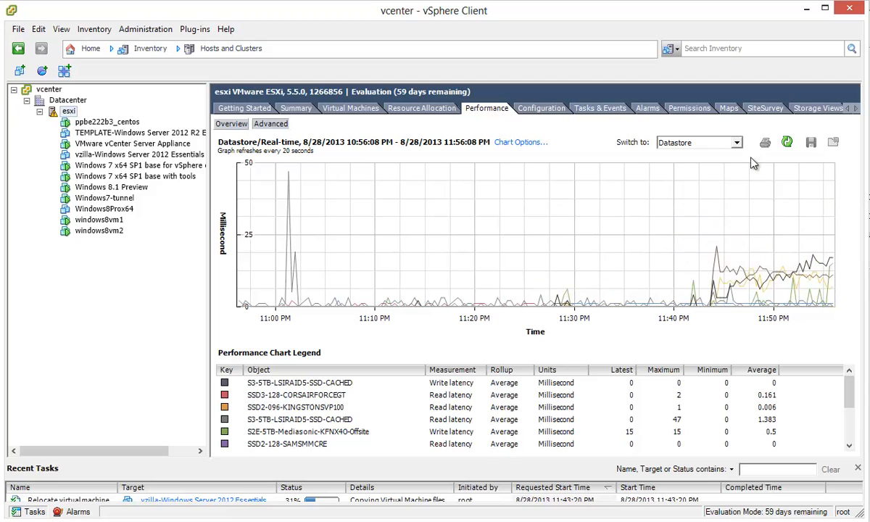
Step: Try the Virtual flash and then the Storage adapter latency charts
{"action": "left_click", "coordinate": [738, 143]}
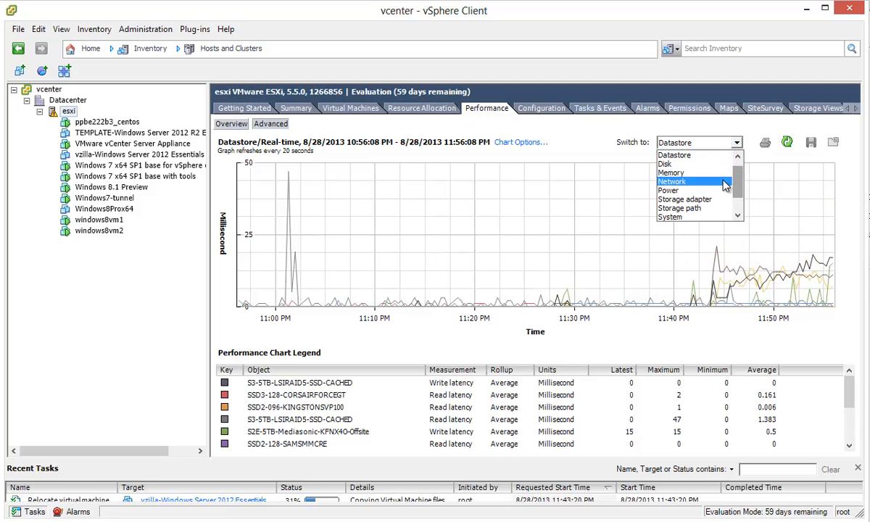
{"action": "scroll", "coordinate": [739, 197], "scroll_direction": "down", "scroll_amount": 1}
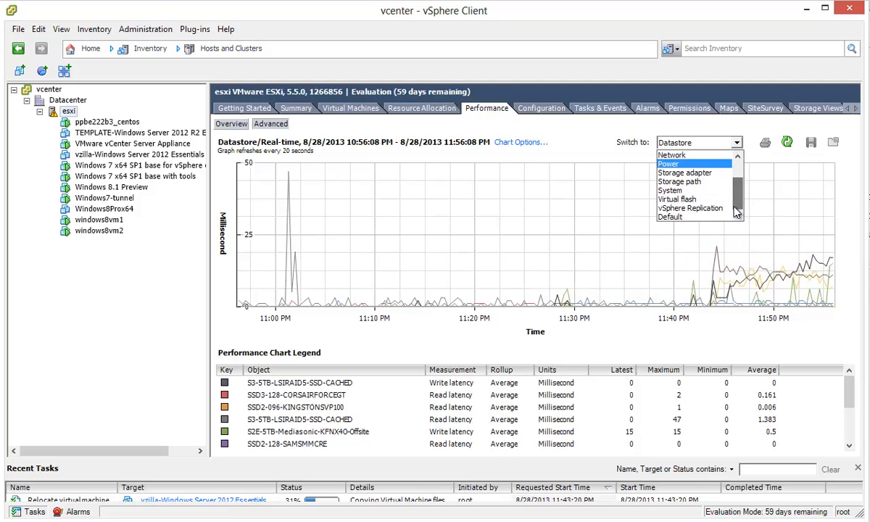
{"action": "left_click", "coordinate": [695, 200]}
{"action": "left_click", "coordinate": [693, 142]}
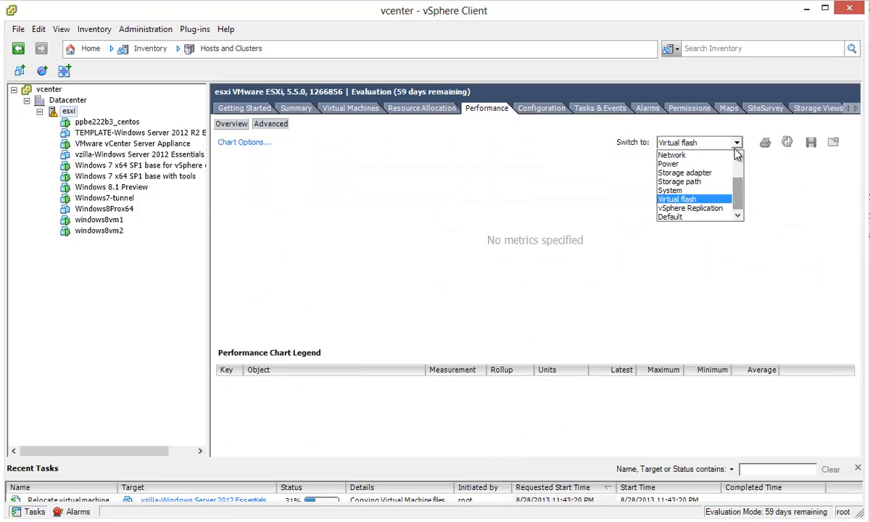
{"action": "mouse_move", "coordinate": [735, 182]}
{"action": "left_mouse_down"}
{"action": "mouse_move", "coordinate": [741, 165]}
{"action": "mouse_move", "coordinate": [731, 182]}
{"action": "left_mouse_up"}
{"action": "left_click", "coordinate": [717, 190]}
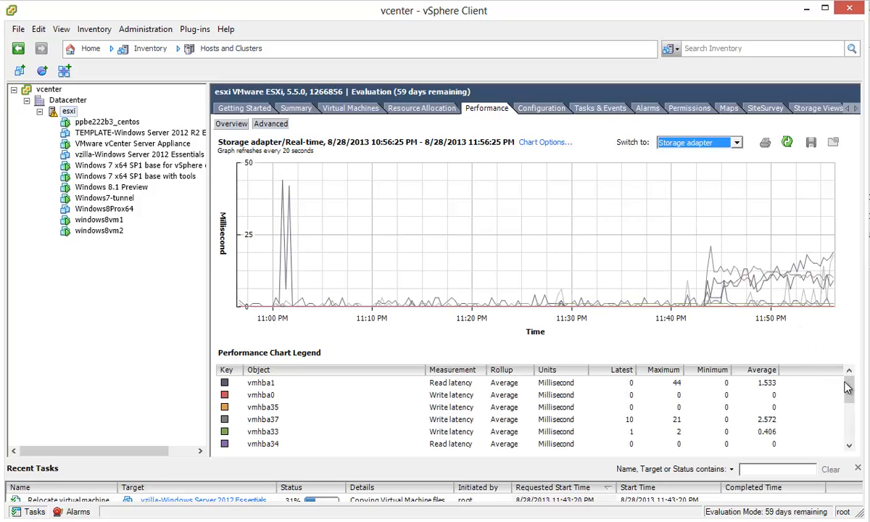
{"action": "mouse_move", "coordinate": [848, 384]}
{"action": "left_mouse_down"}
{"action": "mouse_move", "coordinate": [850, 429]}
{"action": "mouse_move", "coordinate": [848, 369]}
{"action": "left_mouse_up"}
Step: Return to the Datastore latency chart and enlarge Recent Tasks to show the relocation task
{"action": "left_click", "coordinate": [736, 143]}
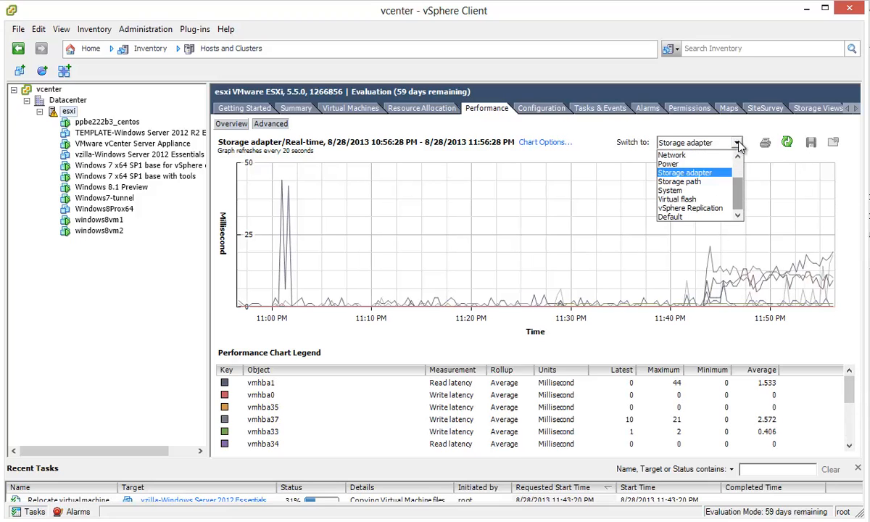
{"action": "left_click_drag", "start_coordinate": [740, 190], "coordinate": [738, 172]}
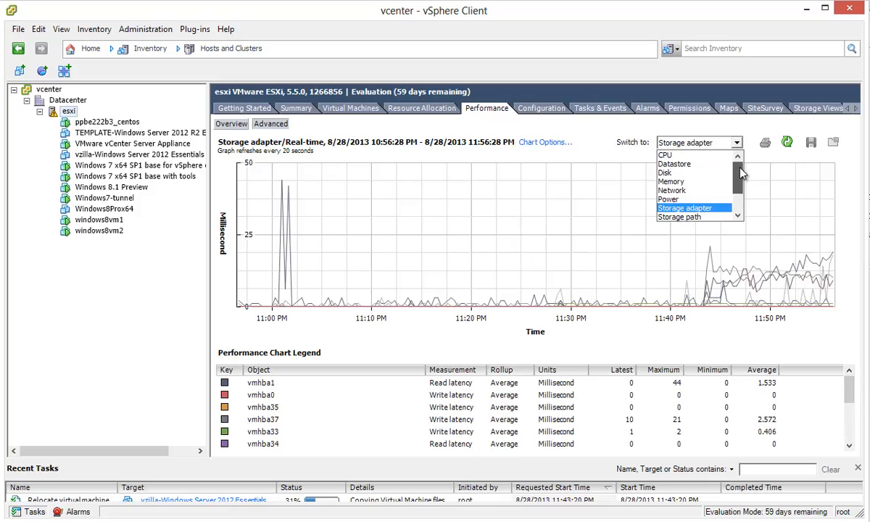
{"action": "left_click", "coordinate": [694, 171]}
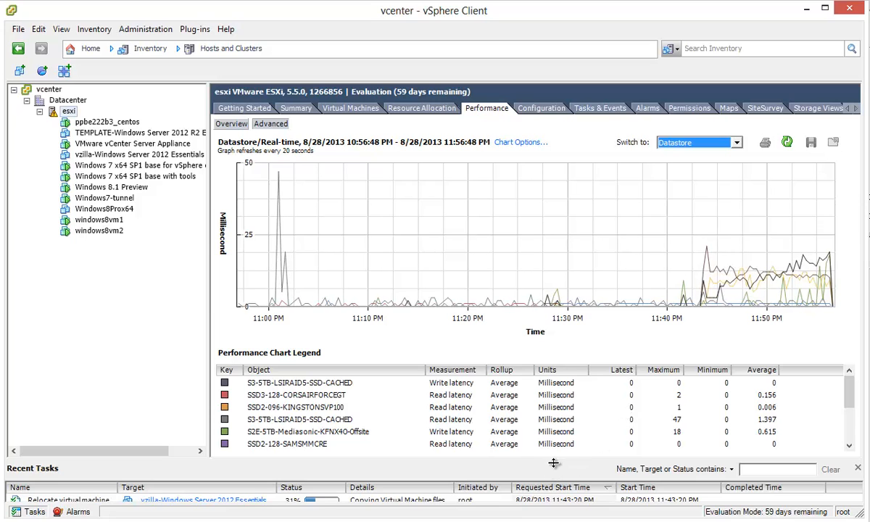
{"action": "left_click_drag", "start_coordinate": [555, 460], "coordinate": [569, 450]}
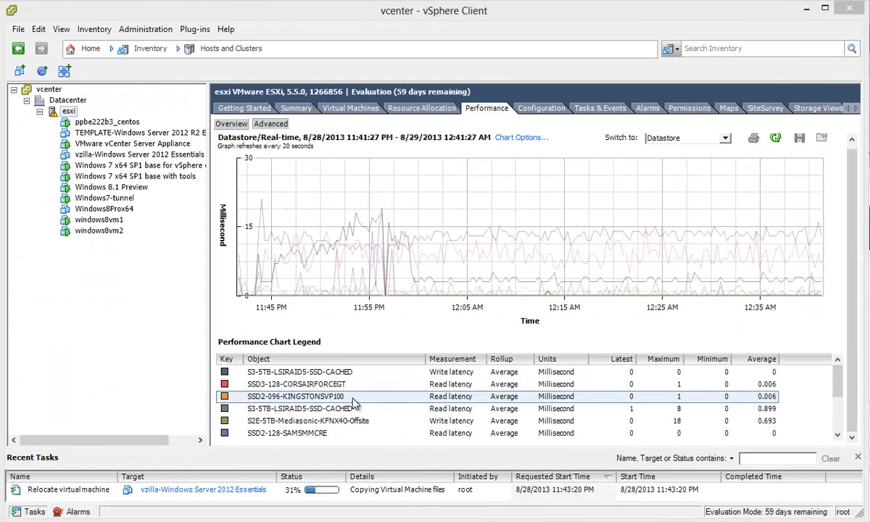
Step: Highlight the KFNX4O-Offsite line, then the S2E-5TB-Mediasonic-AXT9IK read latency legend row
{"action": "left_click", "coordinate": [306, 420]}
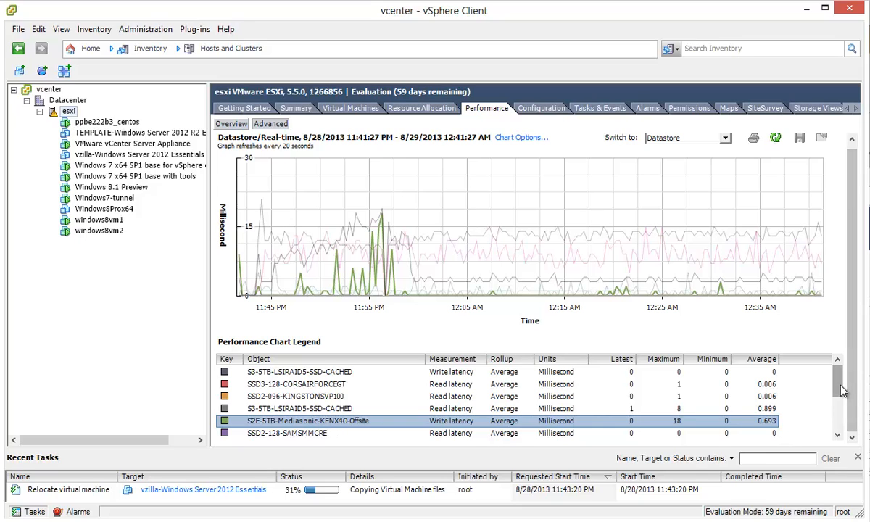
{"action": "left_click_drag", "start_coordinate": [839, 382], "coordinate": [835, 409]}
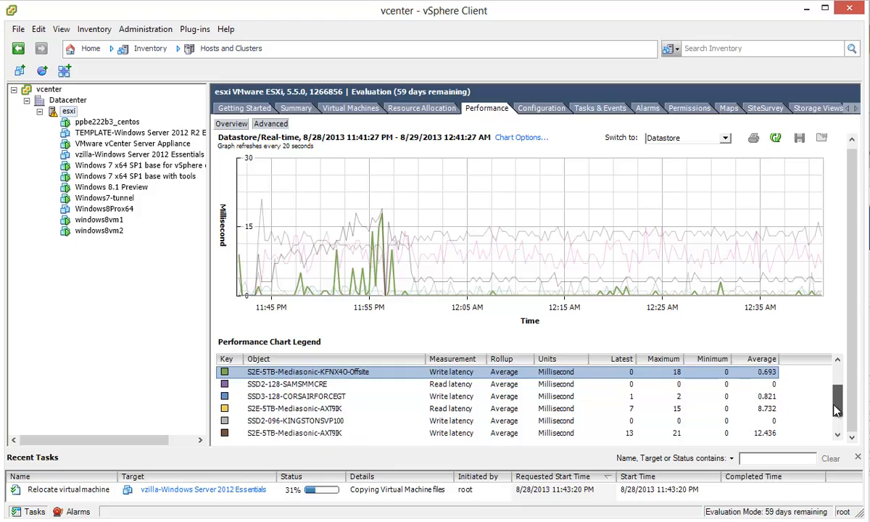
{"action": "left_click", "coordinate": [333, 409]}
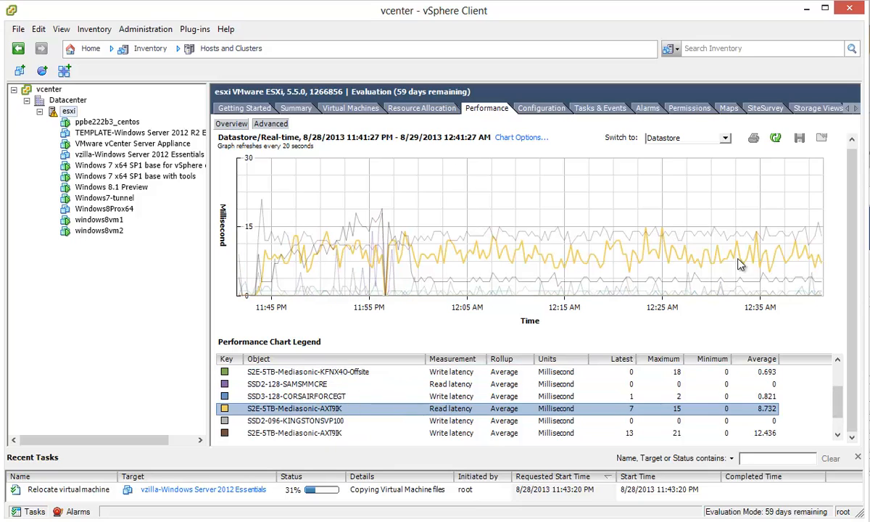
{"action": "mouse_move", "coordinate": [799, 262]}
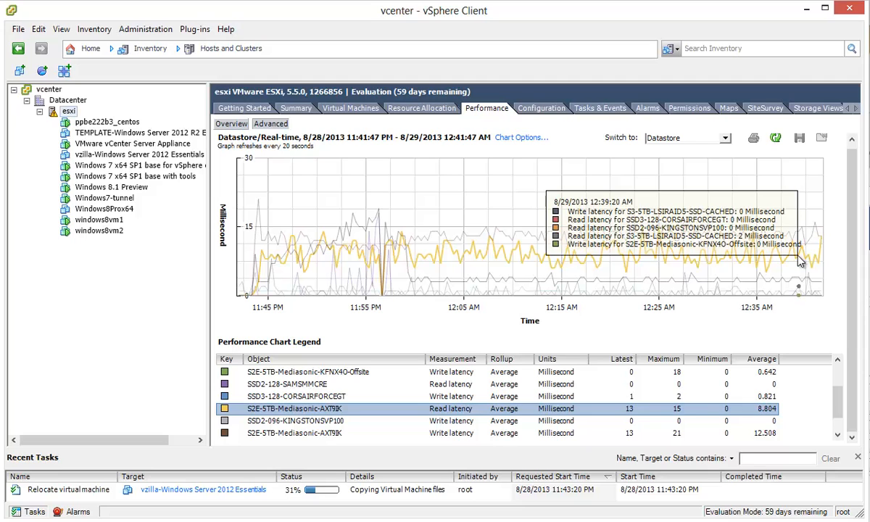
Step: Browse the KFNX4O-Offsite datastore, open its vzilla folder to view the disk, then close the browser
{"action": "left_click", "coordinate": [531, 113]}
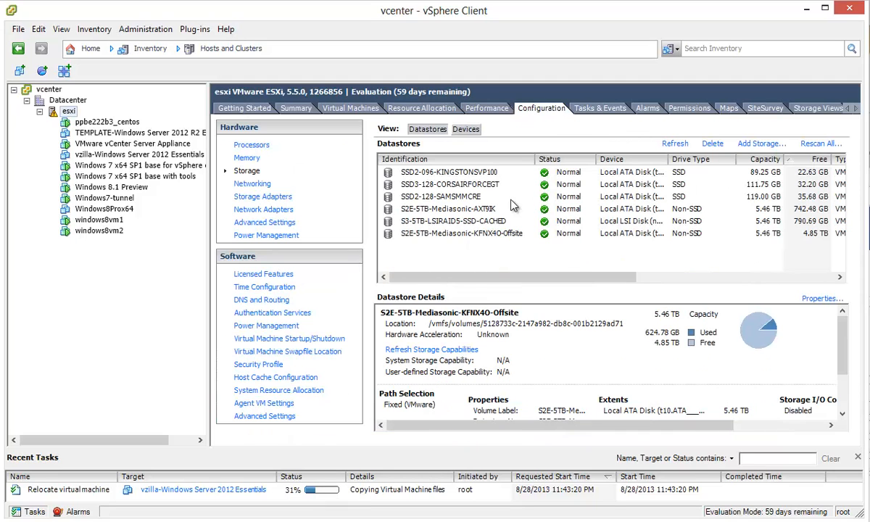
{"action": "right_click", "coordinate": [489, 240]}
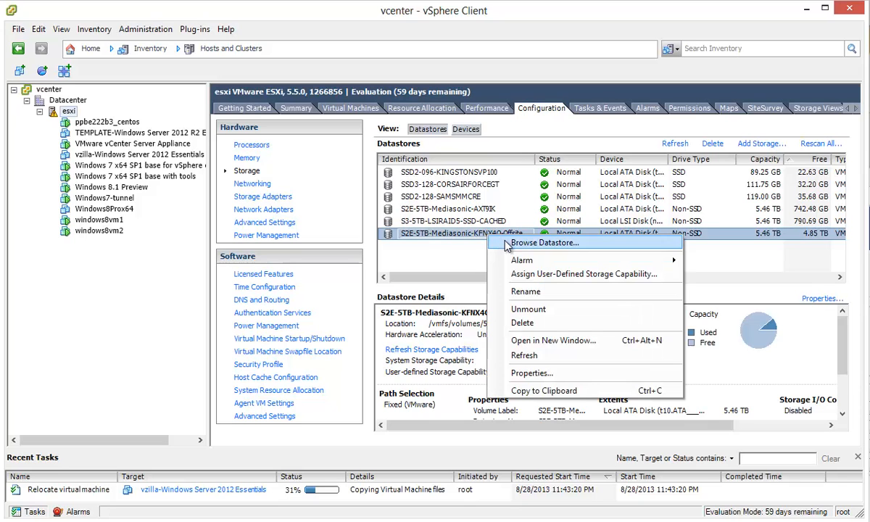
{"action": "left_click", "coordinate": [508, 244]}
{"action": "left_click_drag", "start_coordinate": [515, 287], "coordinate": [468, 207]}
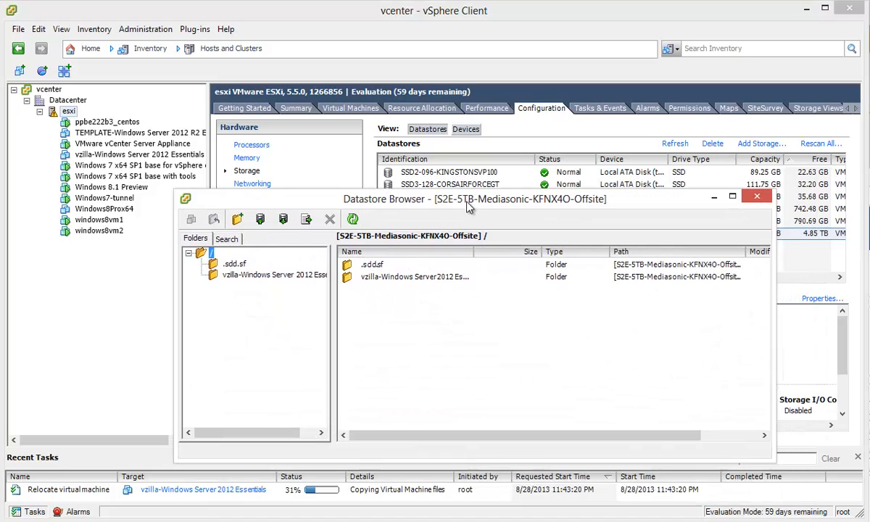
{"action": "double_click", "coordinate": [427, 281]}
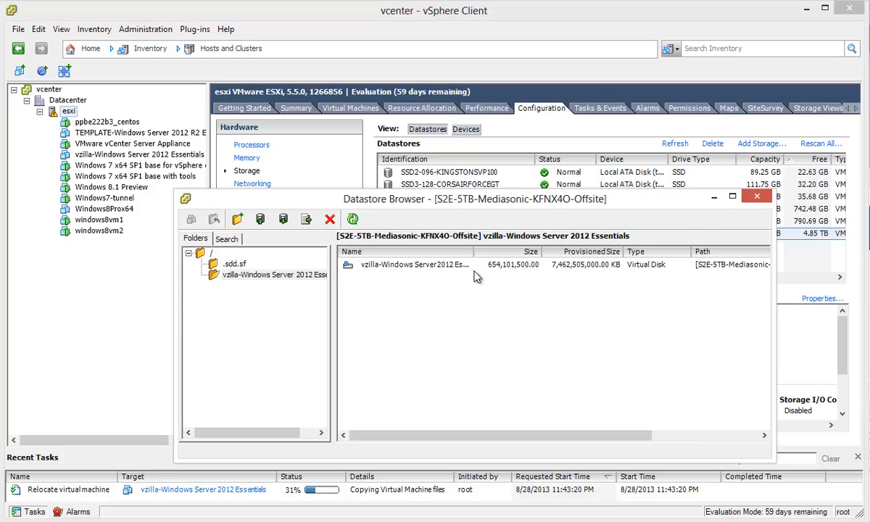
{"action": "left_click", "coordinate": [756, 200]}
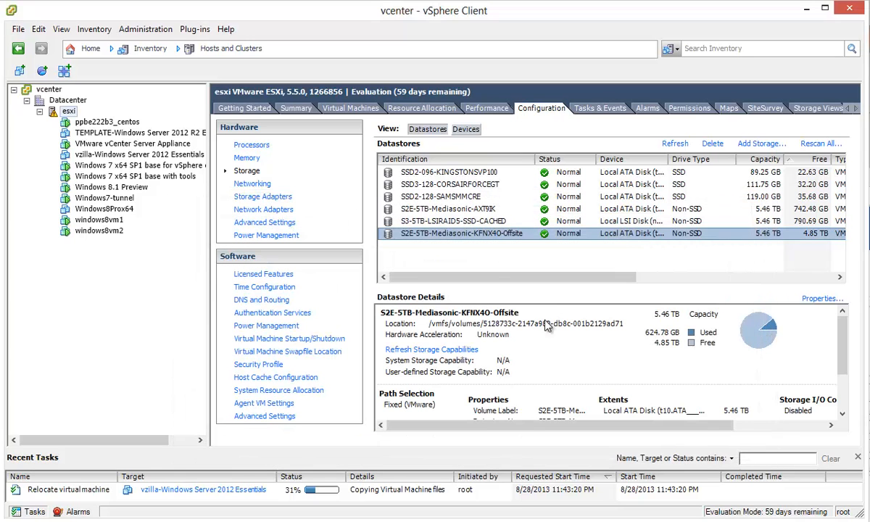
Step: Browse AXT9IK's vzilla folder, select the second virtual disk, and refresh three times to watch its size
{"action": "right_click", "coordinate": [478, 209]}
{"action": "left_click", "coordinate": [491, 216]}
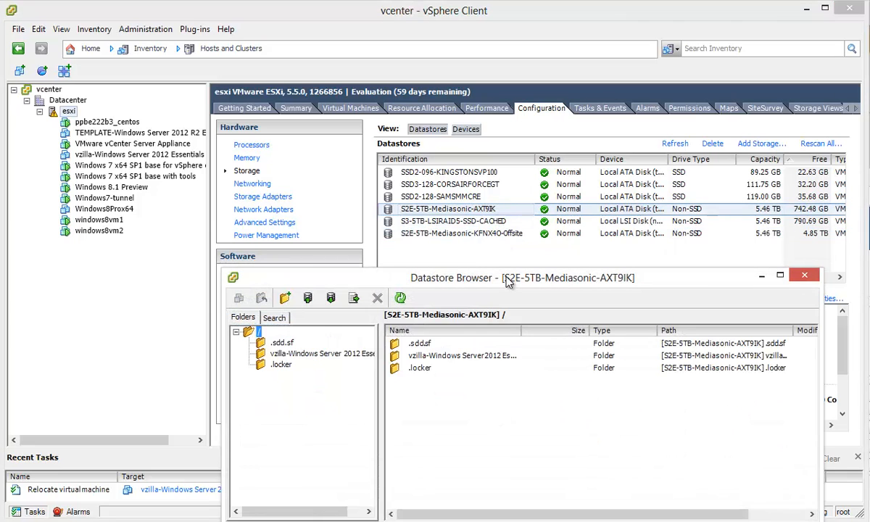
{"action": "double_click", "coordinate": [453, 278]}
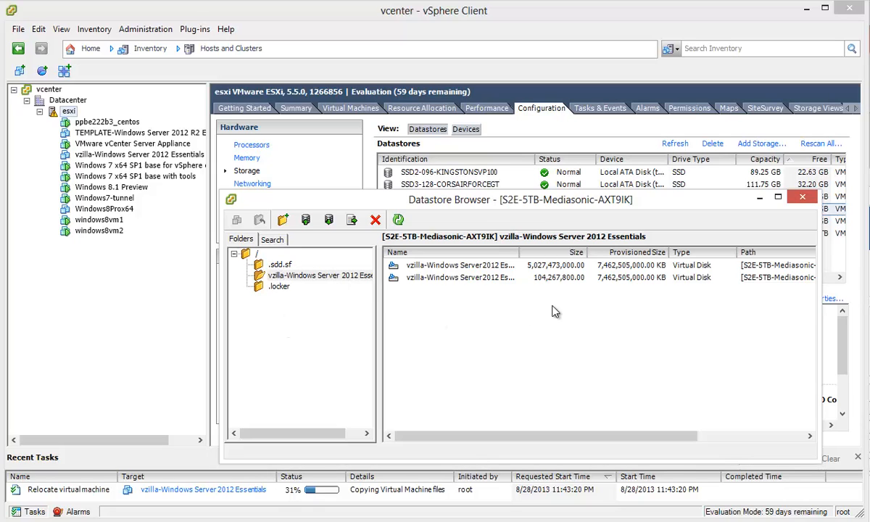
{"action": "left_click", "coordinate": [528, 277]}
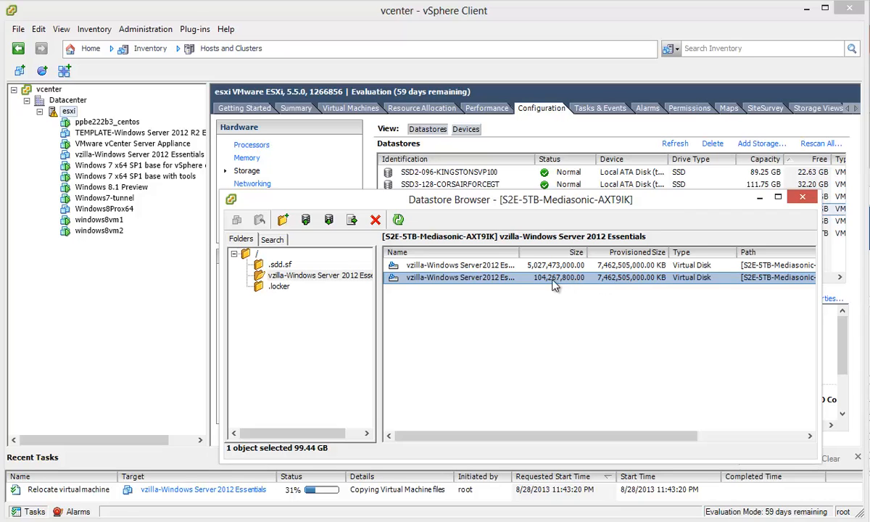
{"action": "left_click", "coordinate": [397, 220]}
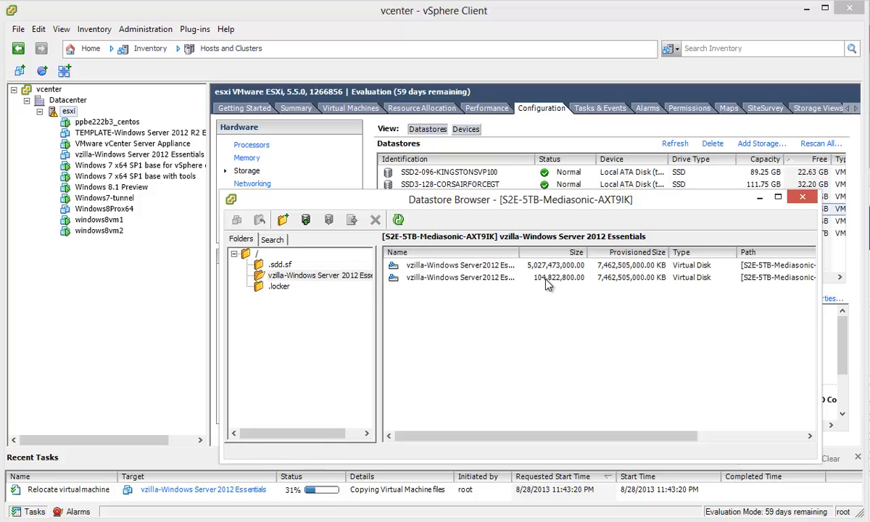
{"action": "left_click", "coordinate": [397, 221]}
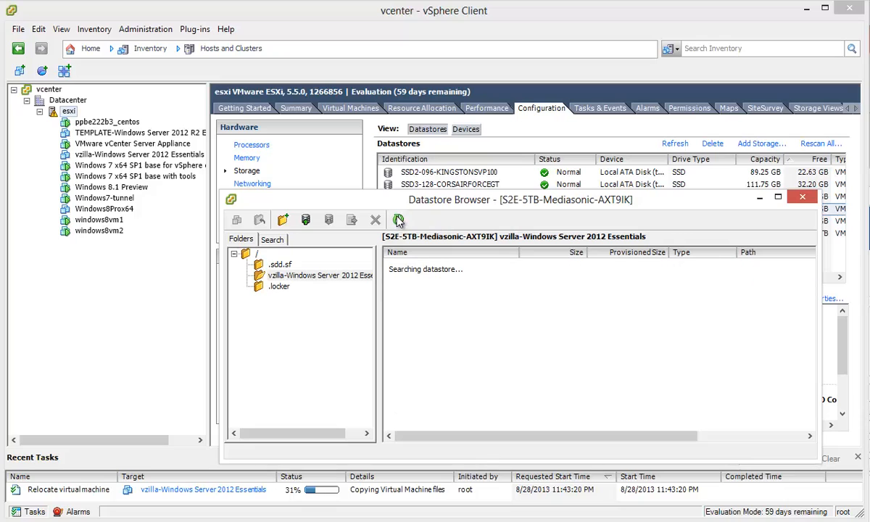
{"action": "left_click", "coordinate": [398, 220]}
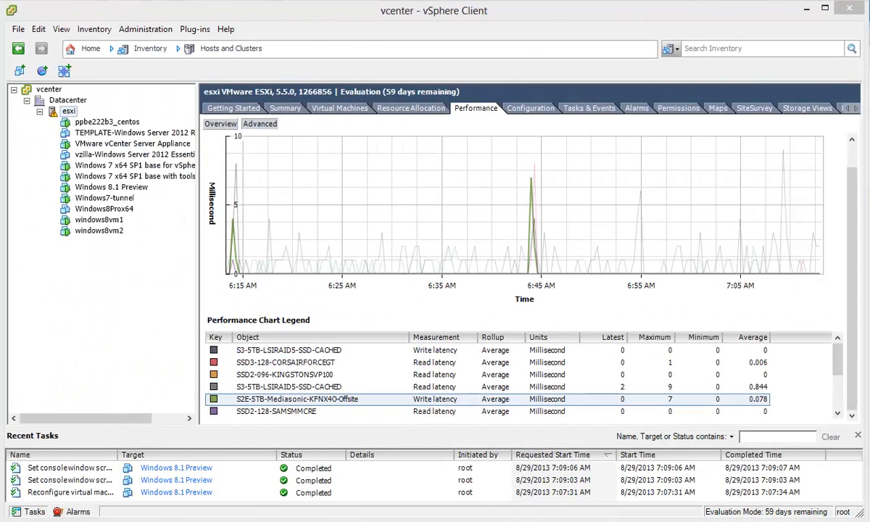
Step: Select the S2E-5TB-Mediasonic-KFNX4O-Offsite Write latency row in the Performance Chart Legend
{"action": "left_click", "coordinate": [434, 398]}
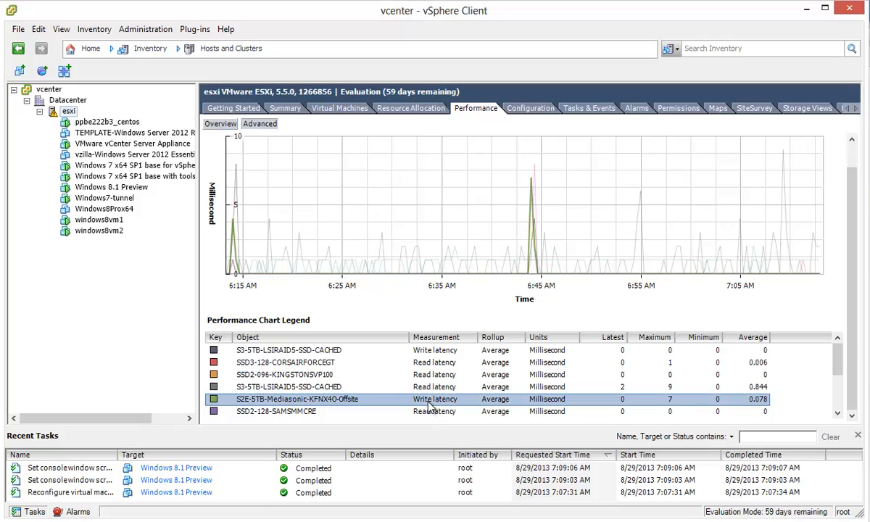
{"action": "mouse_move", "coordinate": [349, 248]}
Step: Resize the Tasks & Events columns to read the completed Relocate virtual machine row, then return to Configuration
{"action": "left_click", "coordinate": [590, 109]}
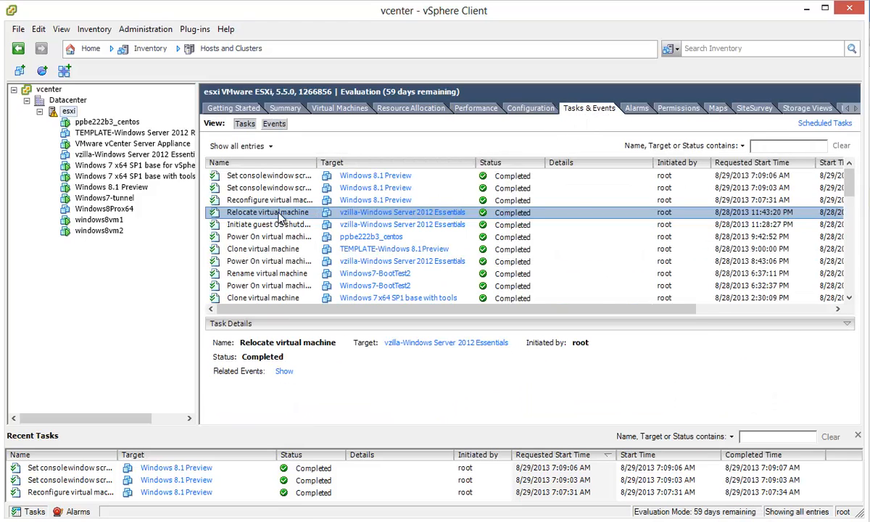
{"action": "left_click_drag", "start_coordinate": [317, 162], "coordinate": [352, 161]}
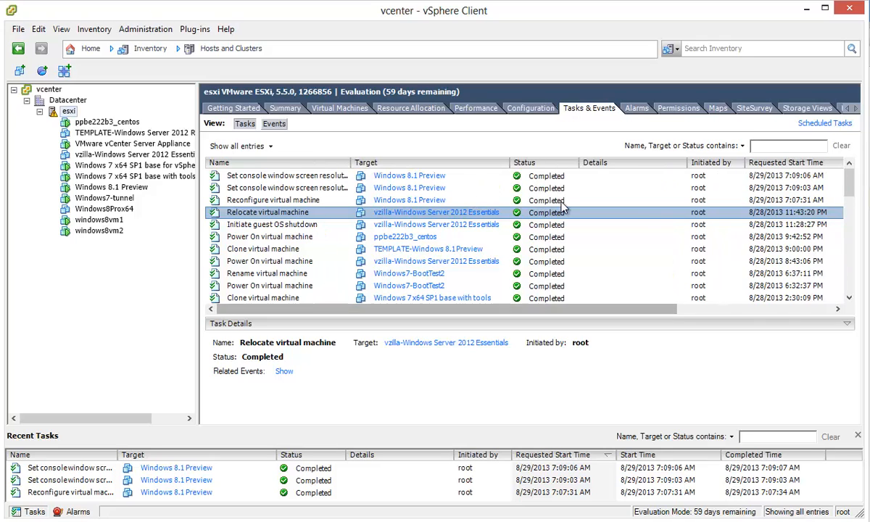
{"action": "left_click_drag", "start_coordinate": [685, 164], "coordinate": [621, 167]}
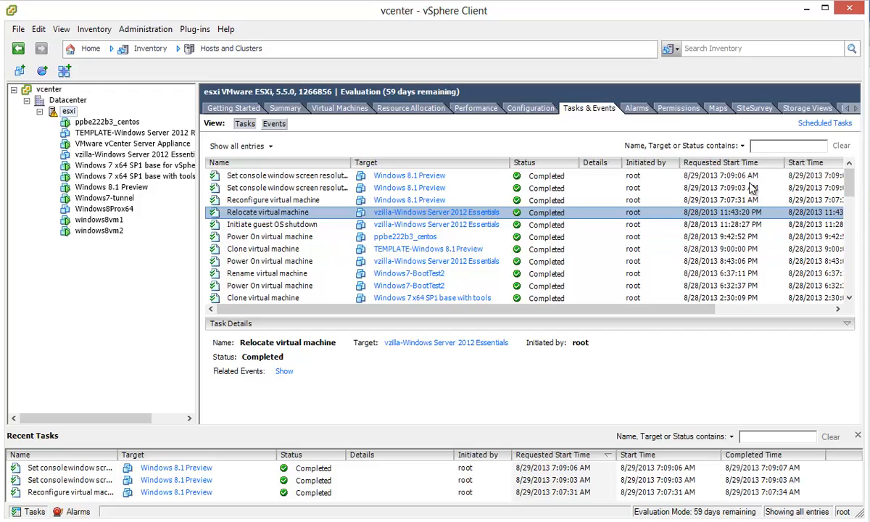
{"action": "left_click_drag", "start_coordinate": [784, 163], "coordinate": [773, 166]}
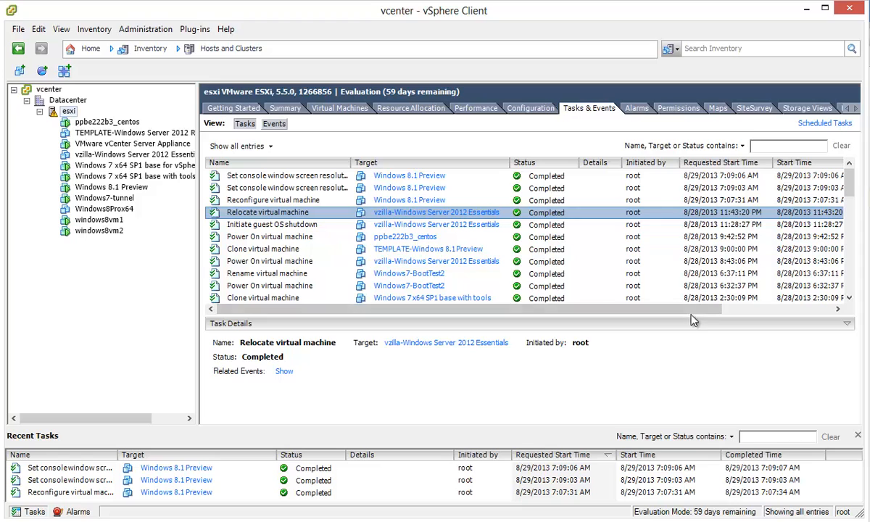
{"action": "left_click_drag", "start_coordinate": [692, 312], "coordinate": [810, 312]}
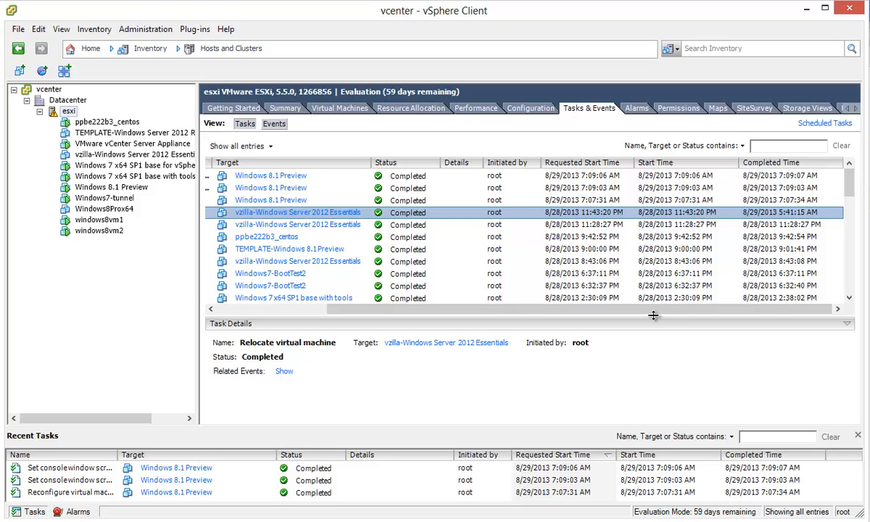
{"action": "left_click_drag", "start_coordinate": [600, 313], "coordinate": [377, 290]}
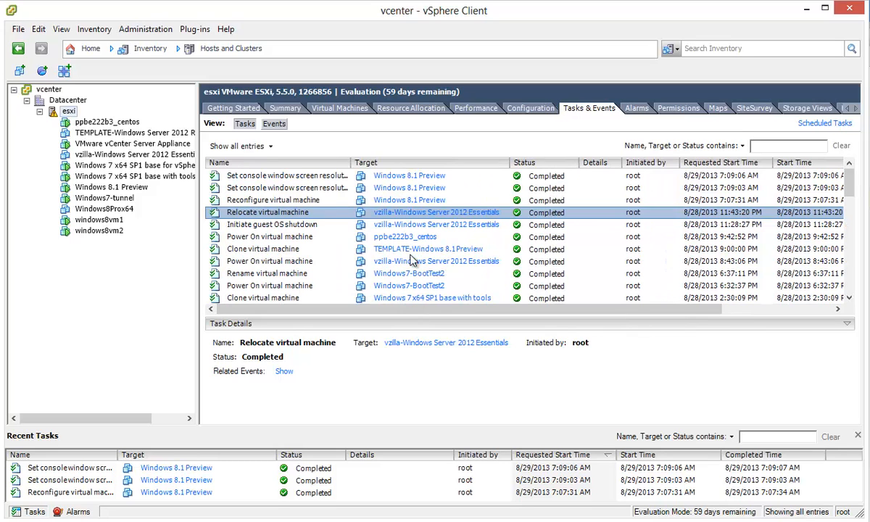
{"action": "left_click", "coordinate": [523, 108]}
Step: Browse the KFNX4O-Offsite datastore, open its only folder .sdd.sf, then close the Datastore Browser
{"action": "left_click", "coordinate": [235, 170]}
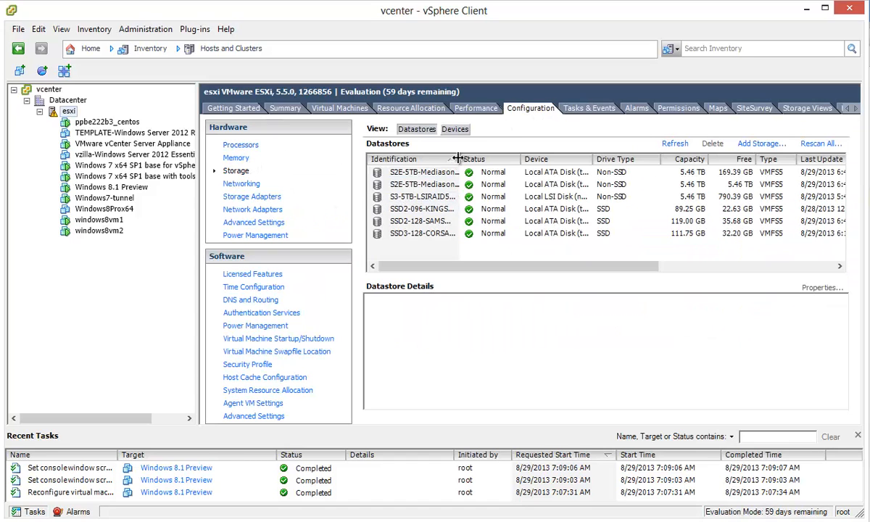
{"action": "left_click_drag", "start_coordinate": [459, 159], "coordinate": [580, 170]}
{"action": "right_click", "coordinate": [518, 187]}
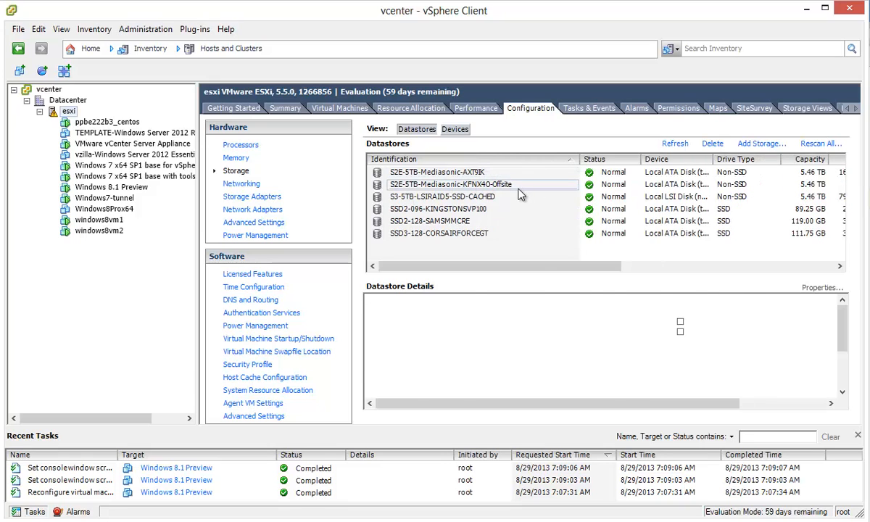
{"action": "left_click", "coordinate": [530, 196]}
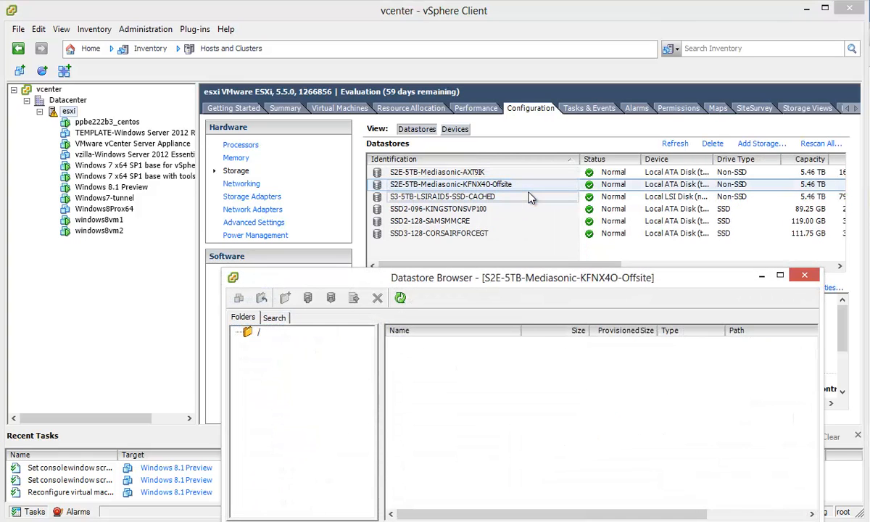
{"action": "left_click_drag", "start_coordinate": [490, 271], "coordinate": [465, 201]}
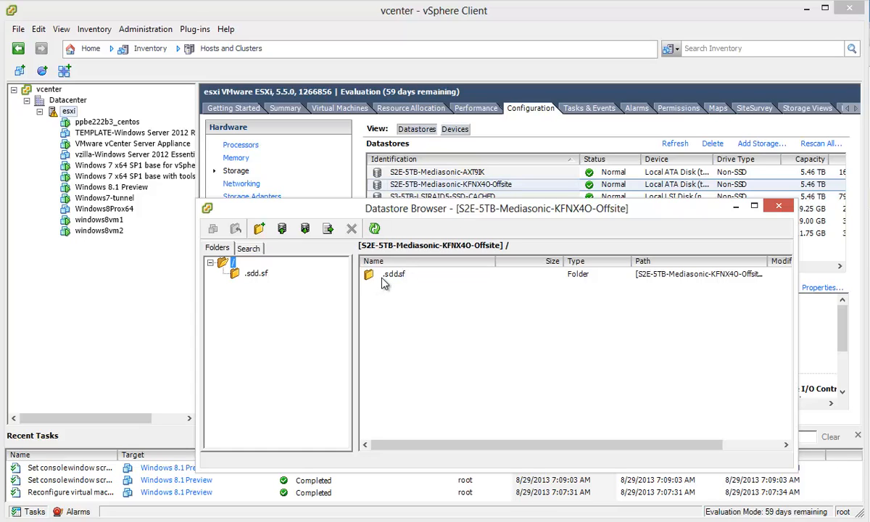
{"action": "double_click", "coordinate": [392, 276]}
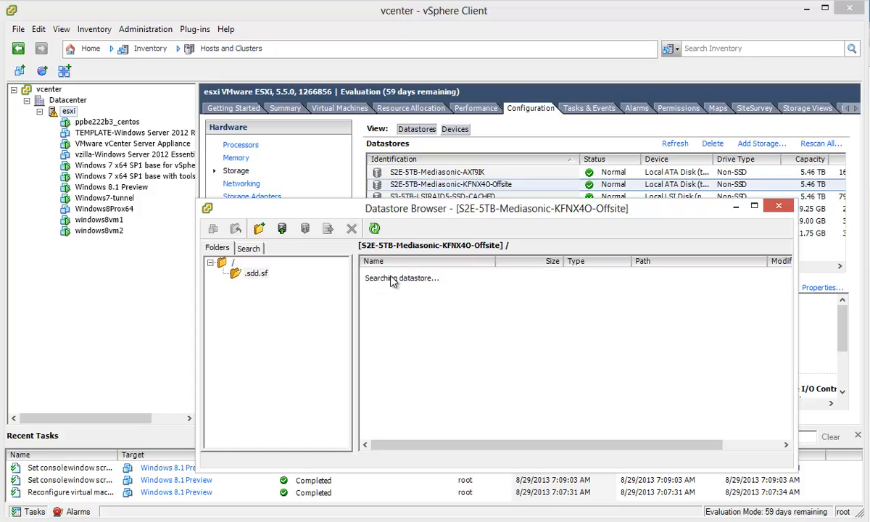
{"action": "left_click", "coordinate": [782, 209]}
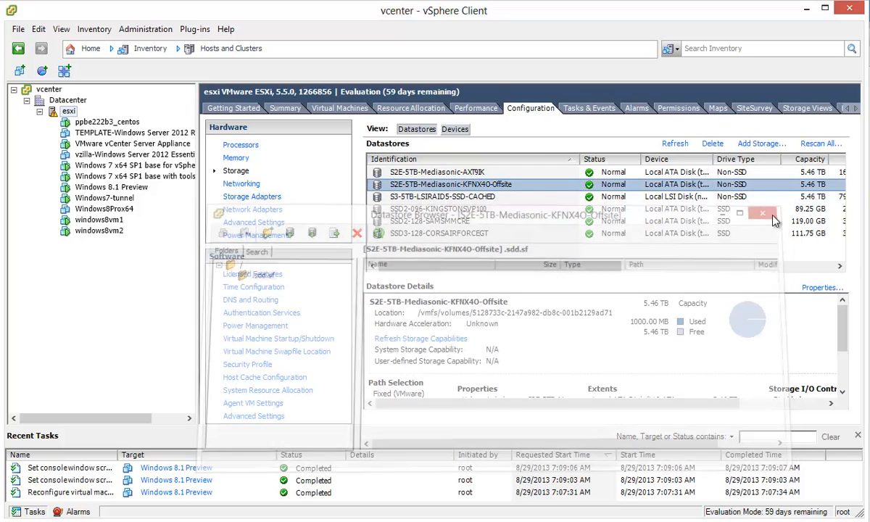
Step: Browse AXT9IK's vzilla folder and select the second virtual disk, now 654,101,500 KB
{"action": "left_click", "coordinate": [464, 172]}
{"action": "right_click", "coordinate": [464, 174]}
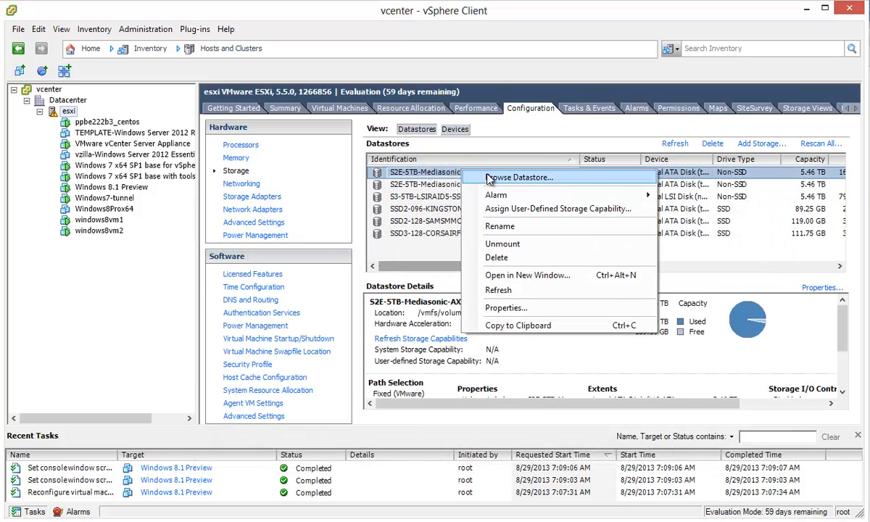
{"action": "left_click", "coordinate": [481, 177]}
{"action": "double_click", "coordinate": [459, 355]}
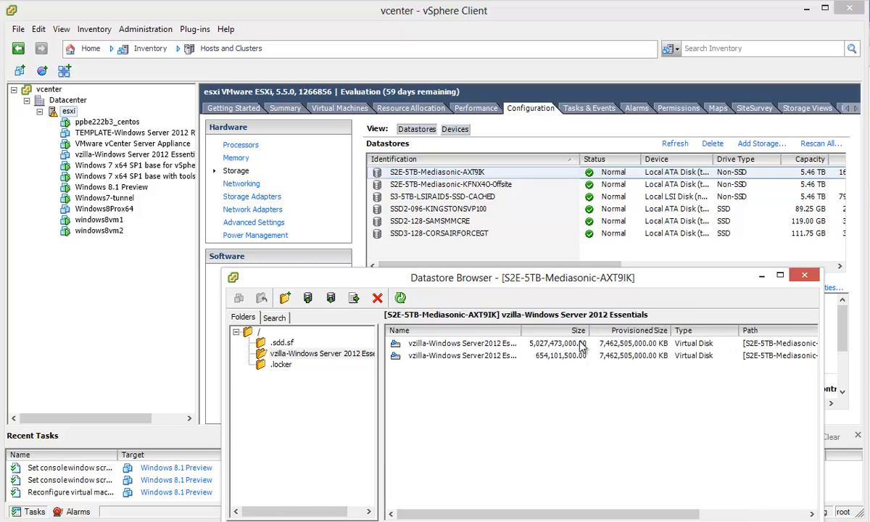
{"action": "left_click", "coordinate": [536, 355]}
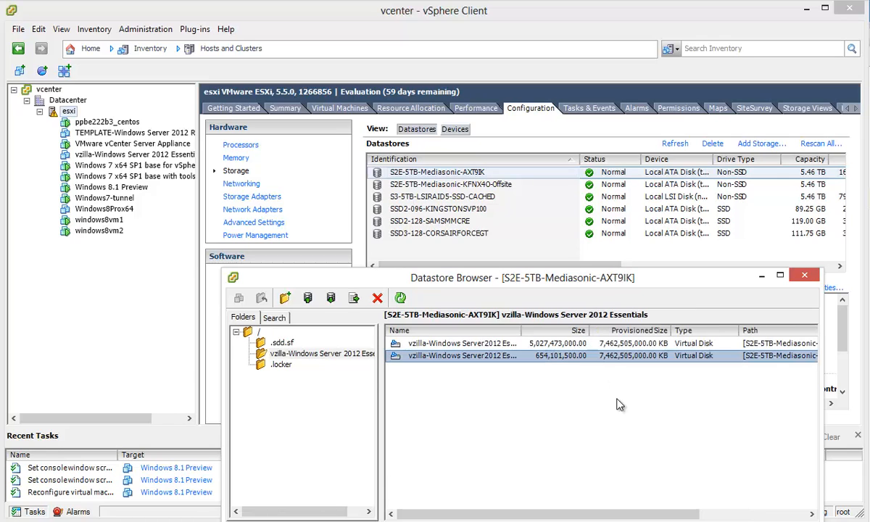
{"action": "left_click_drag", "start_coordinate": [587, 278], "coordinate": [558, 191]}
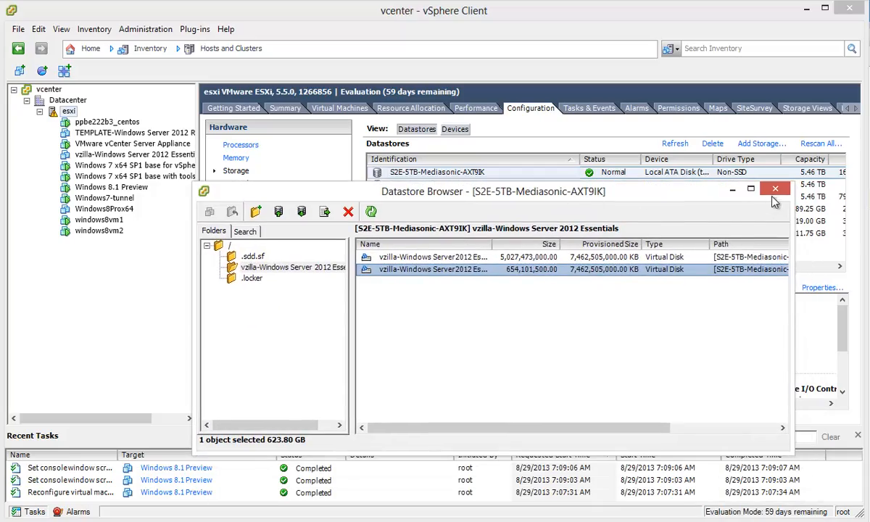